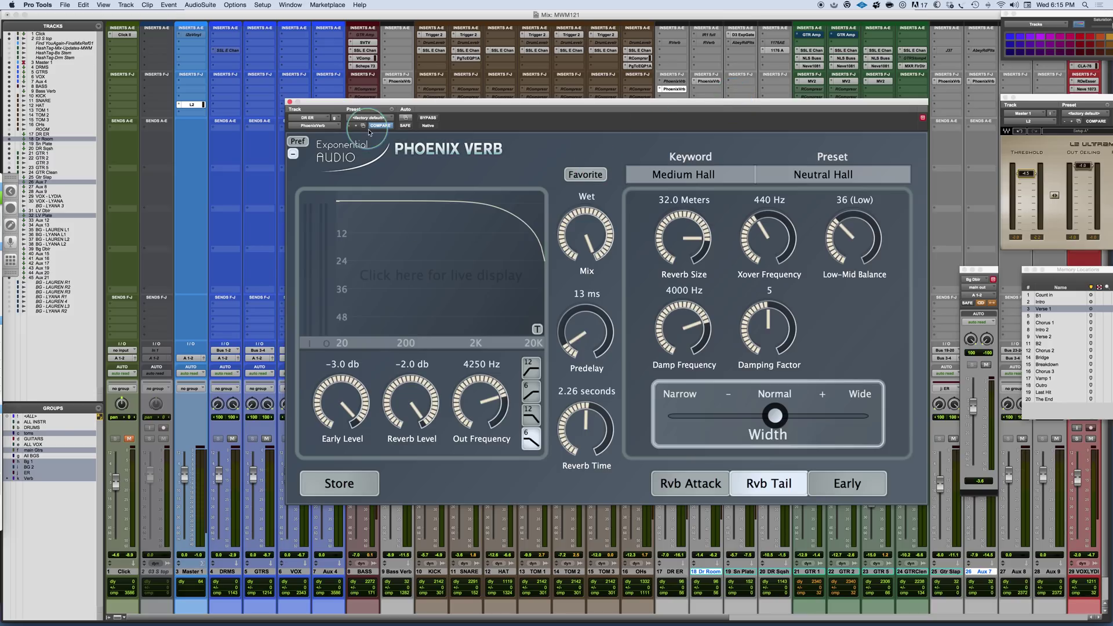
View the Phoenix Verb version information page and the Global Preferences, and return to the main reverb controls
left_click(415, 152)
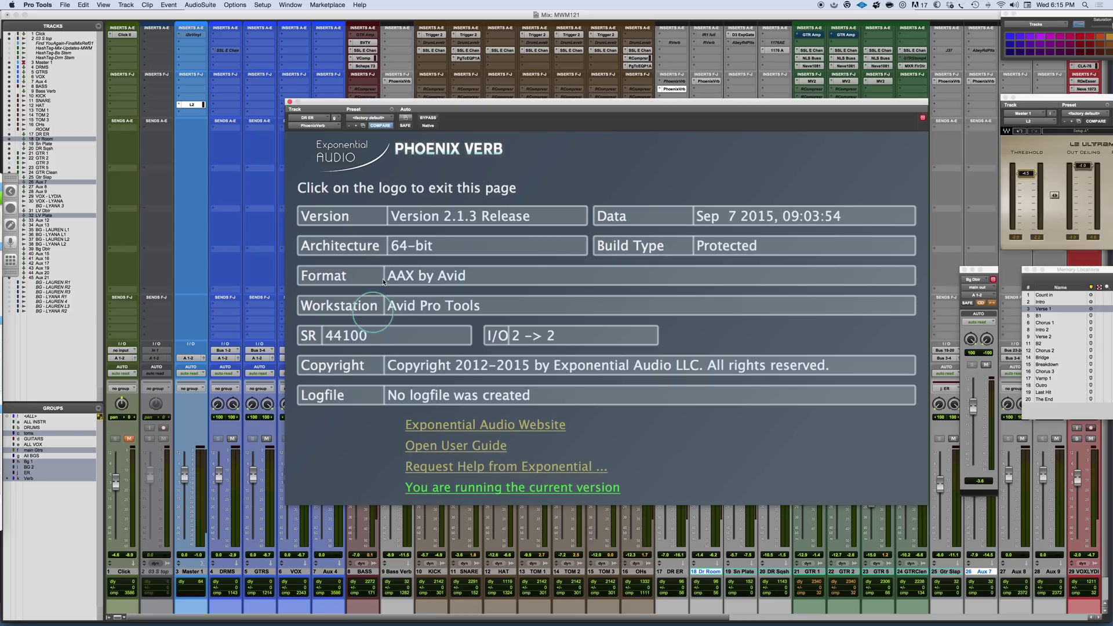
left_click(432, 149)
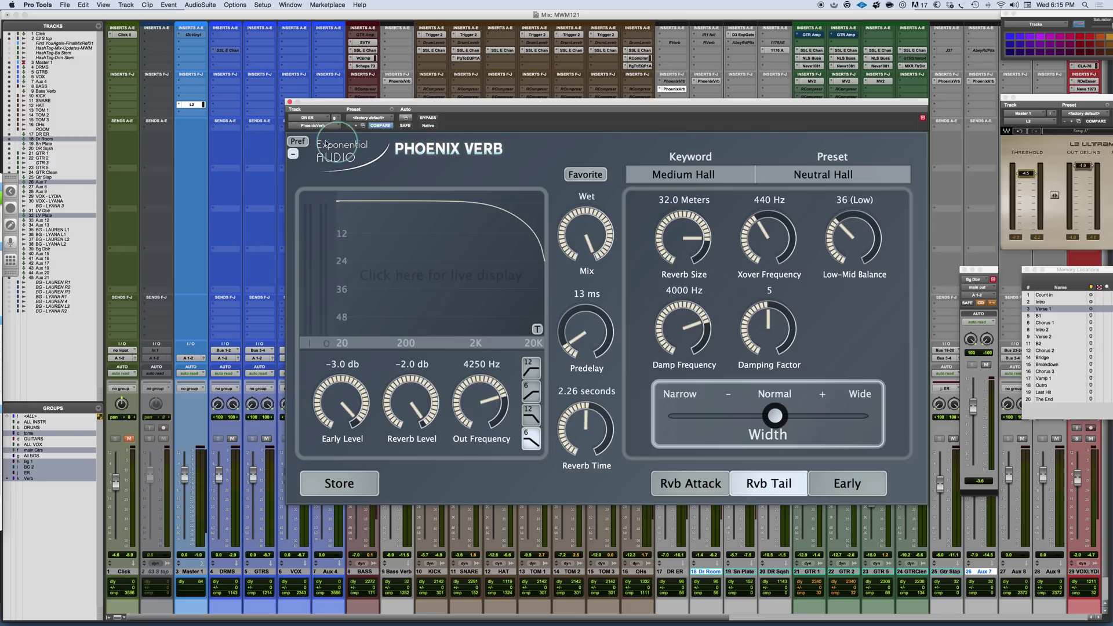
left_click(296, 143)
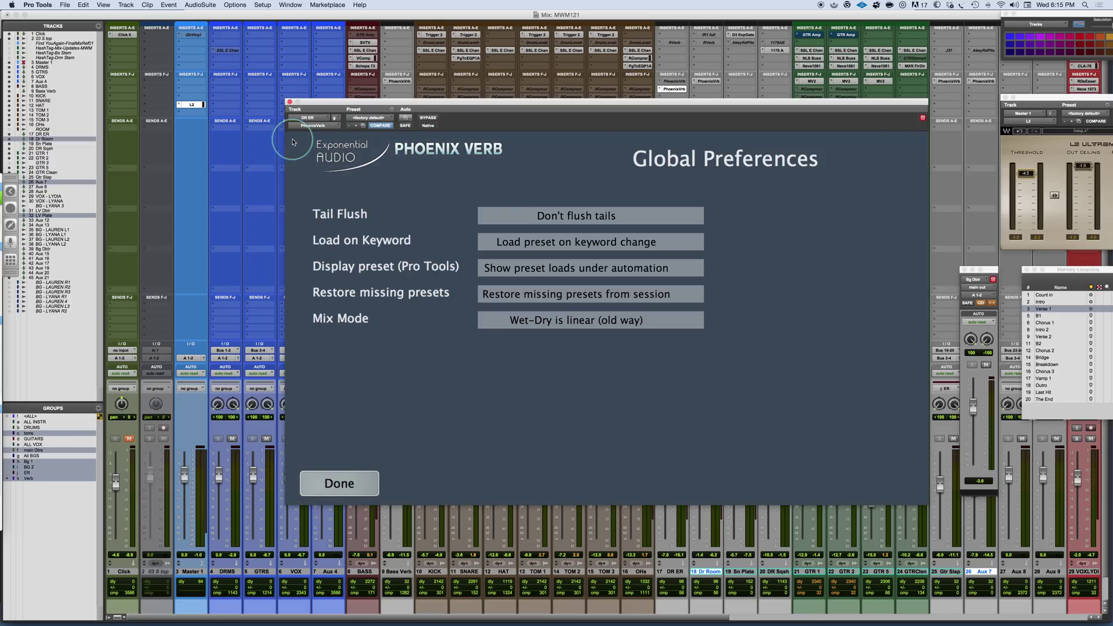
left_click(325, 481)
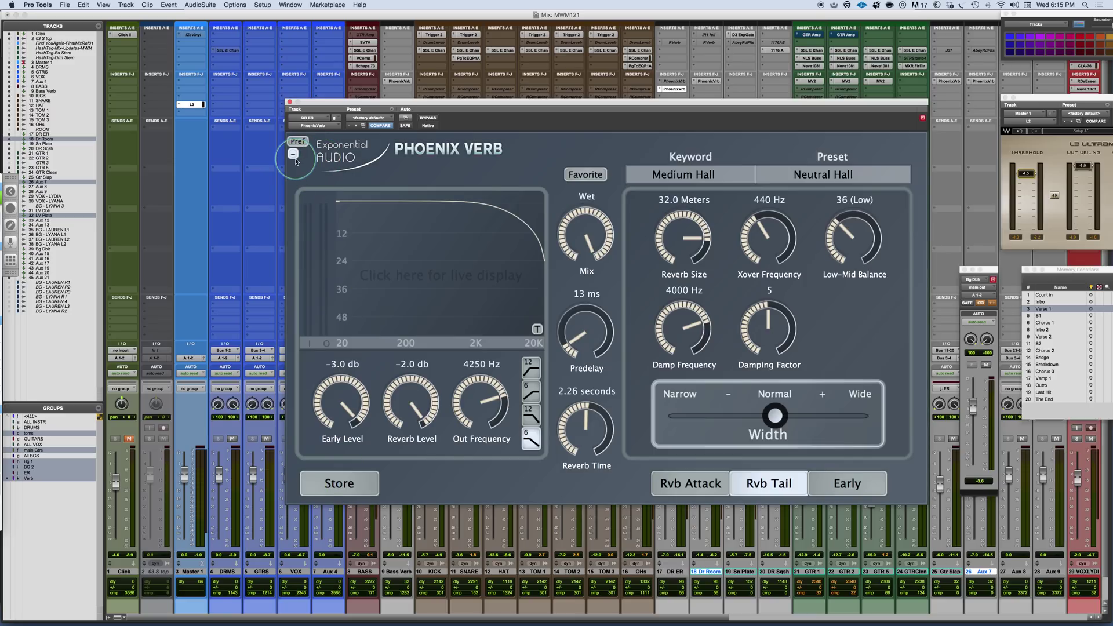
Reduce the plug-in window to its small size, restore the full size and shift the window slightly
left_click(294, 155)
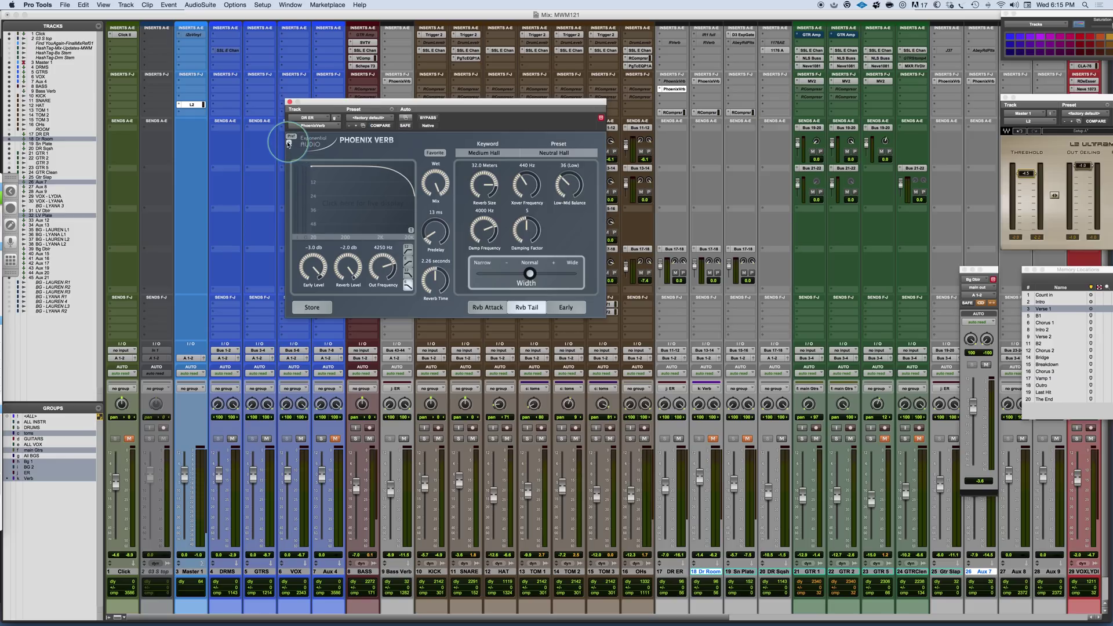
left_click(288, 144)
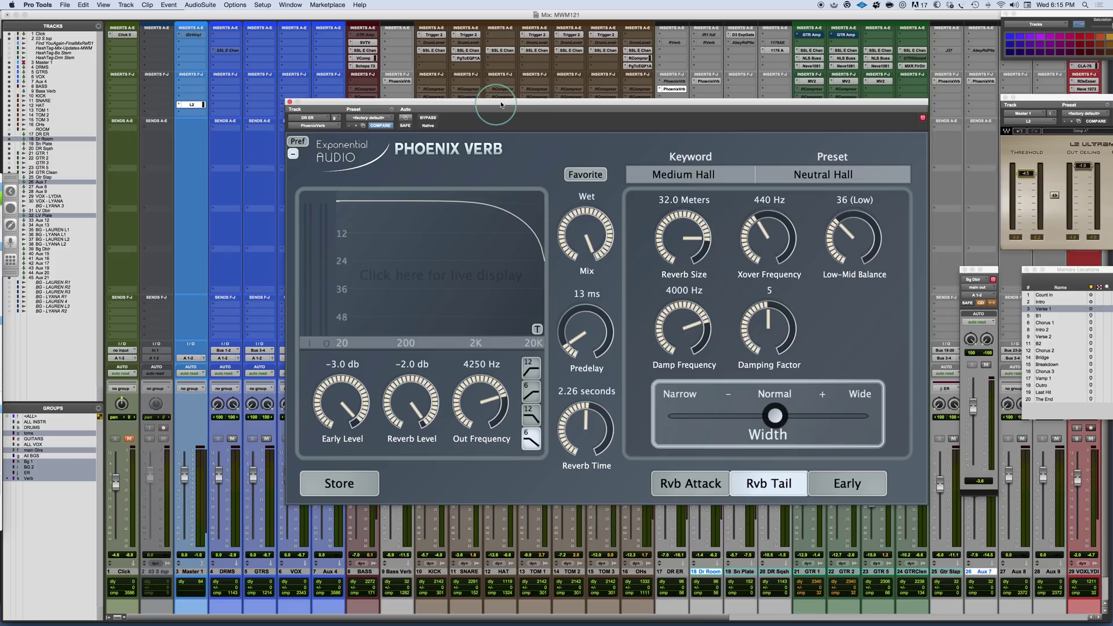
left_click_drag(512, 104, 505, 102)
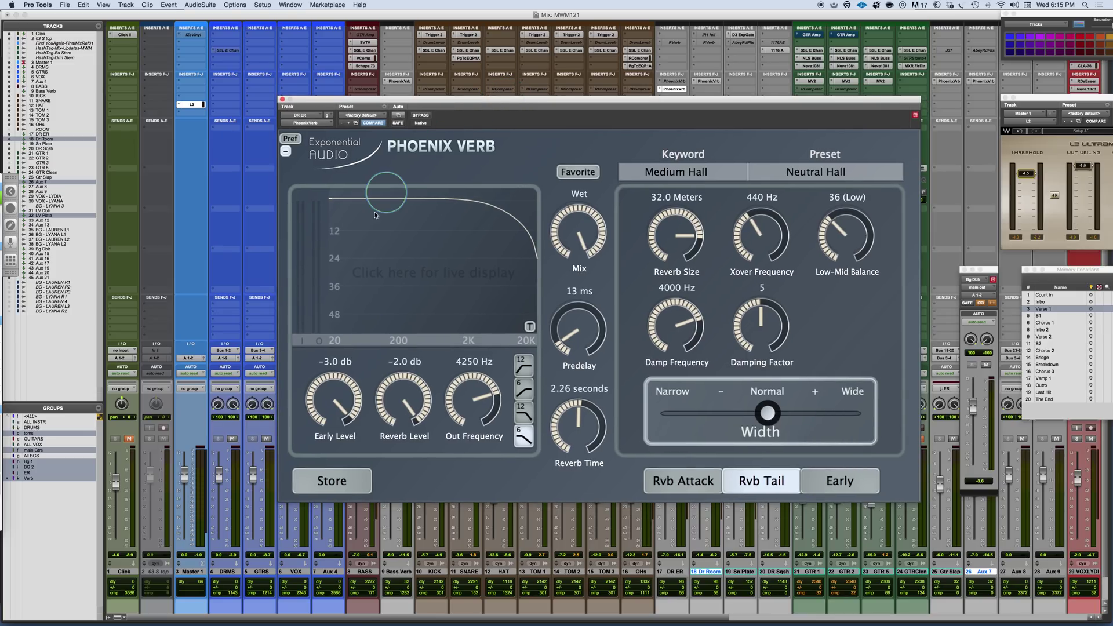
Turn on the live frequency display and set the Early Level to -2.0 dB
left_click(427, 257)
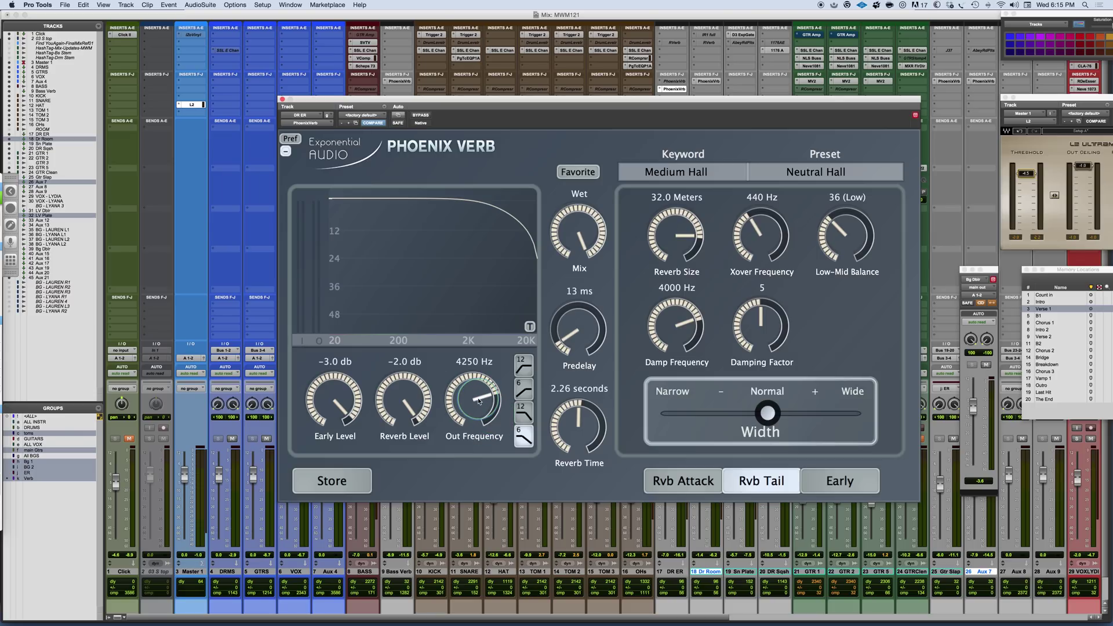
left_click_drag(328, 401, 329, 398)
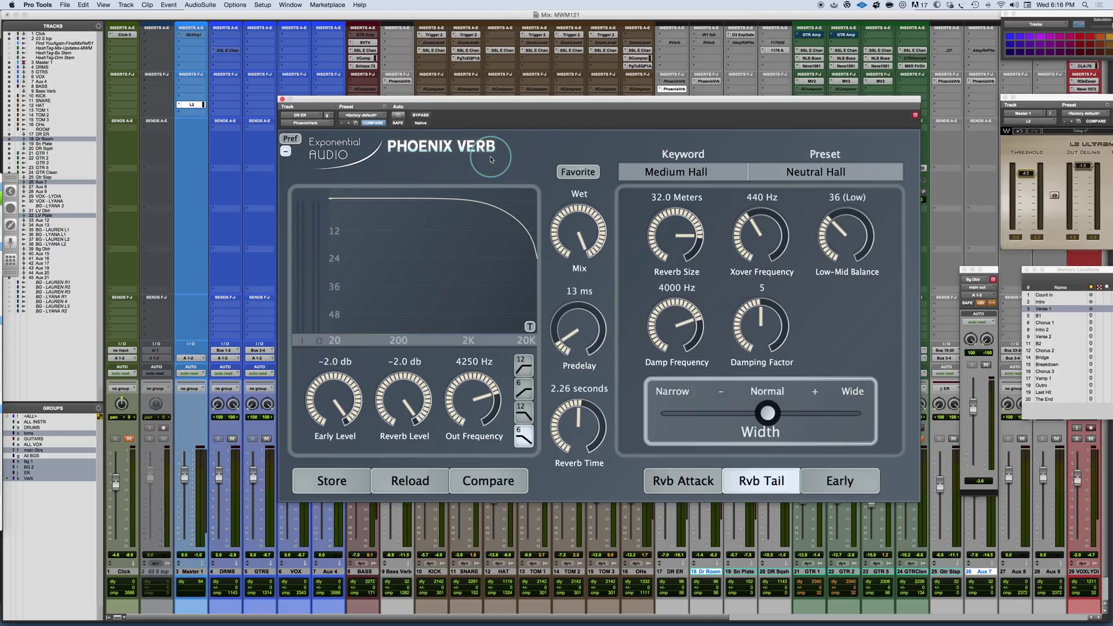
Look through the reverb keyword categories and the Medium Hall presets without choosing a different one
left_click(681, 174)
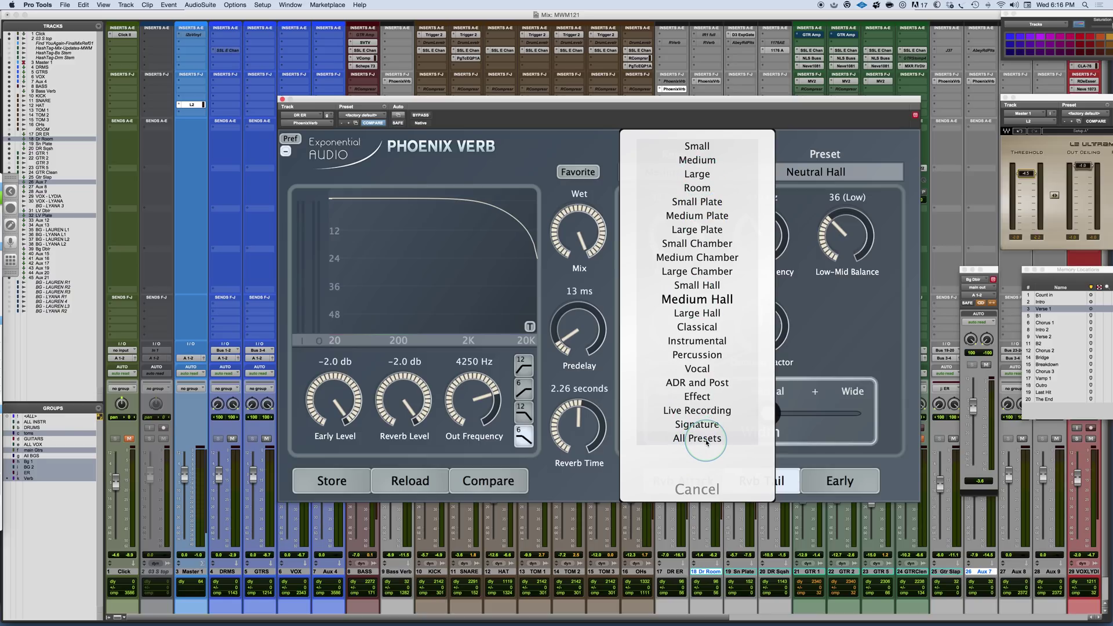
left_click(787, 126)
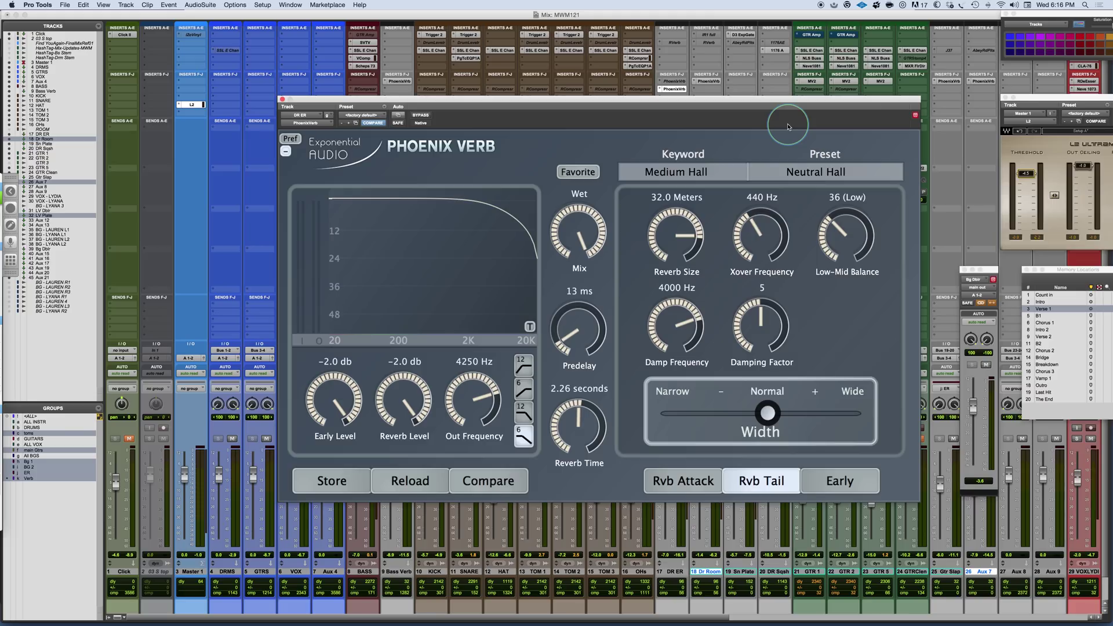
left_click(809, 173)
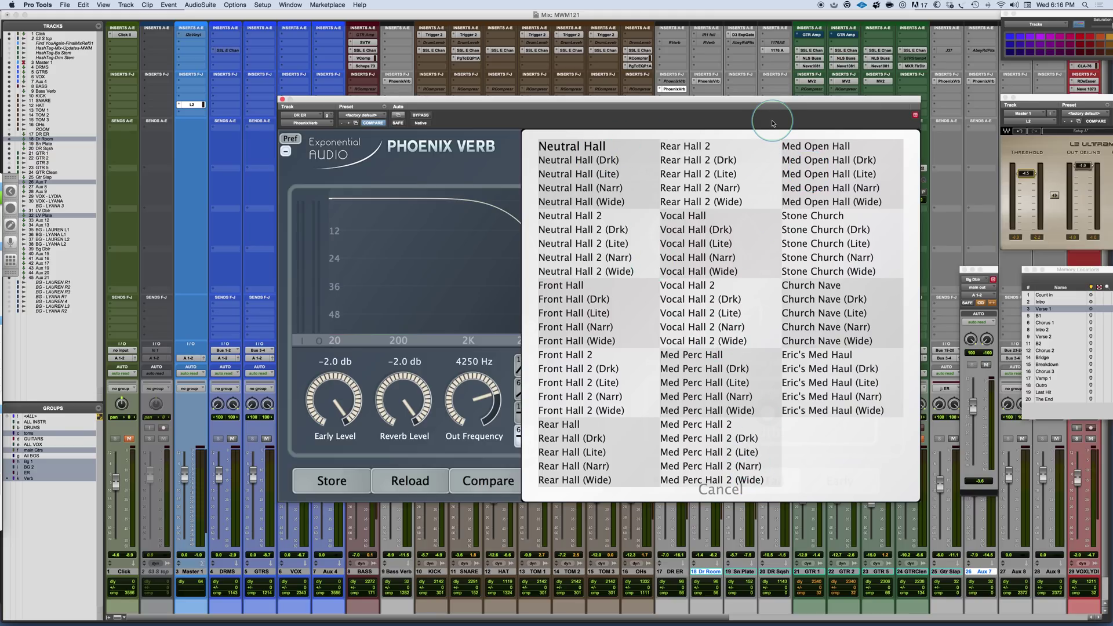
left_click(718, 490)
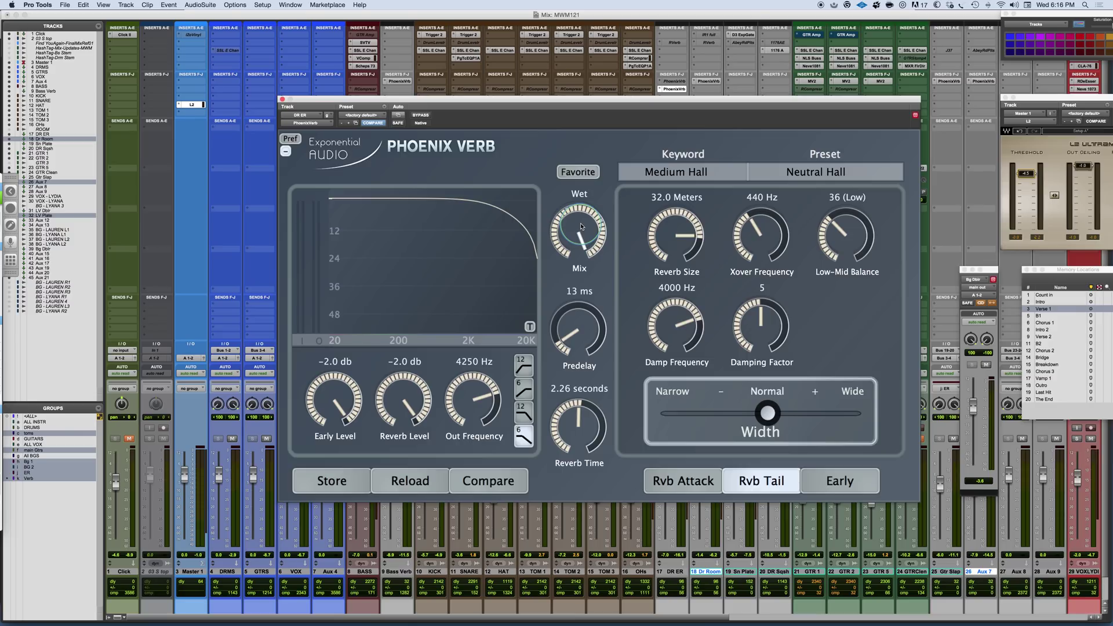
Set Mix Mode in the plug-in's Global Preferences to "Wet-Dry has even power" and return to the main controls
left_click(286, 151)
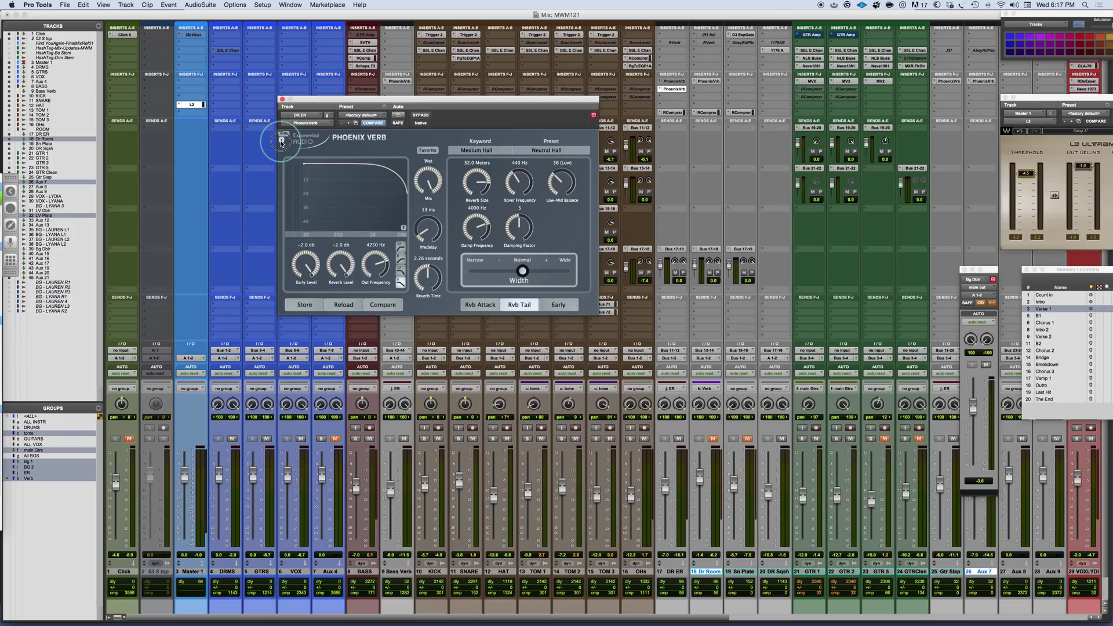
left_click(283, 137)
left_click(288, 138)
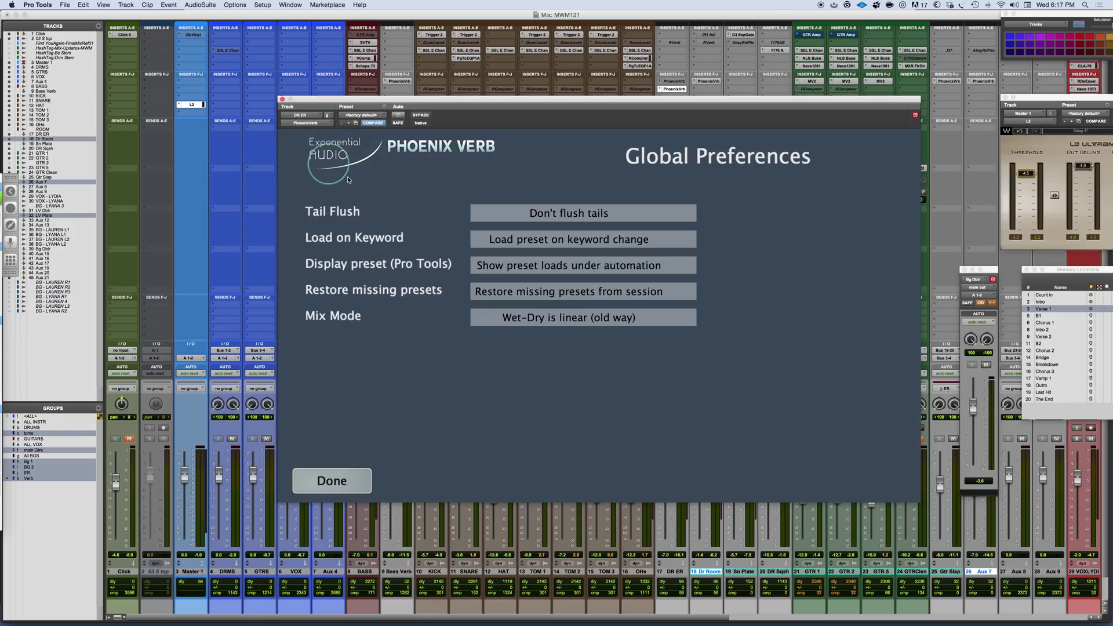
left_click(547, 318)
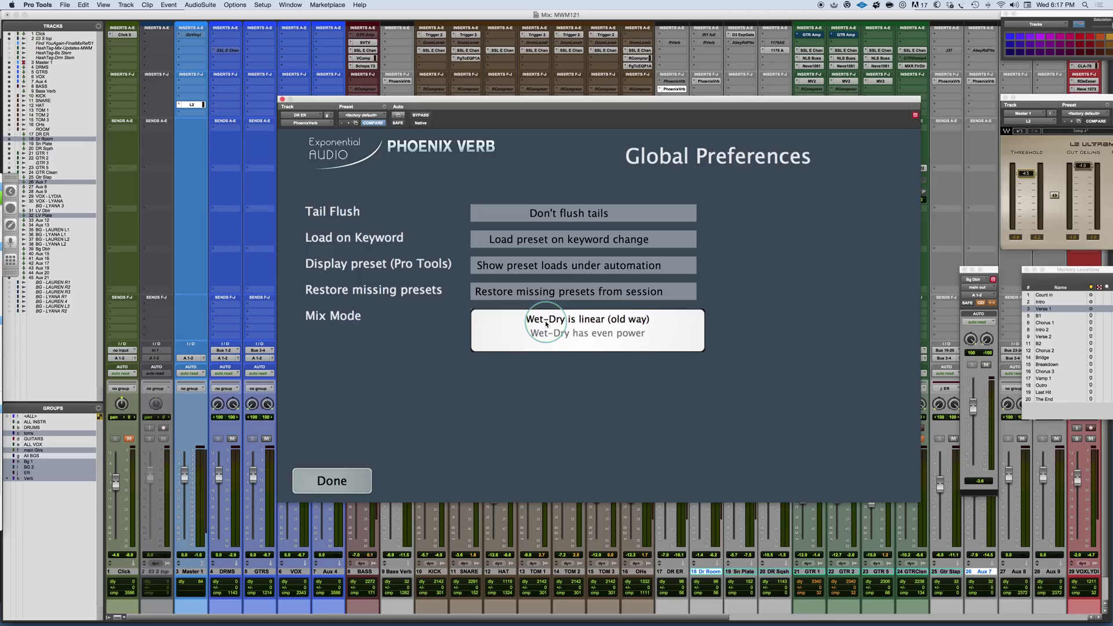
left_click(558, 334)
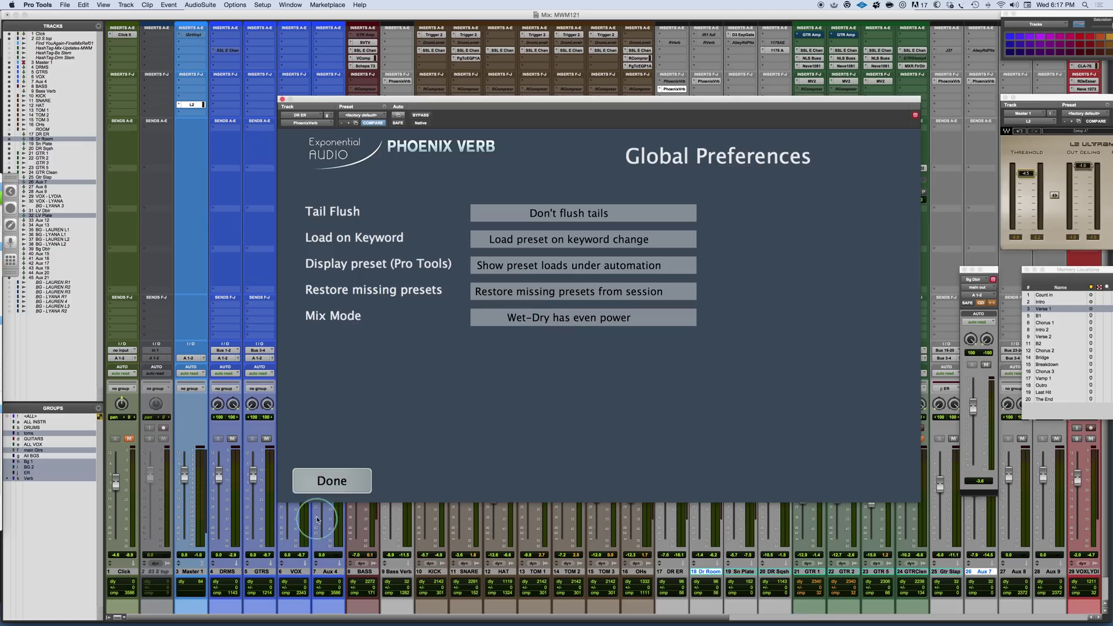
left_click(327, 490)
left_click(326, 153)
left_click(332, 481)
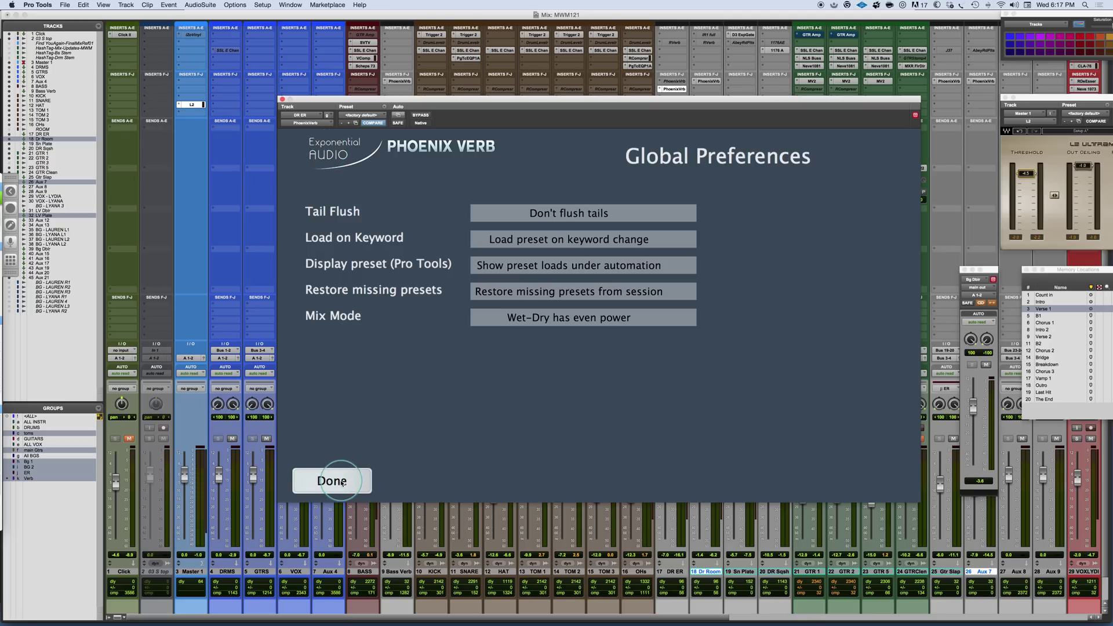
left_click(394, 180)
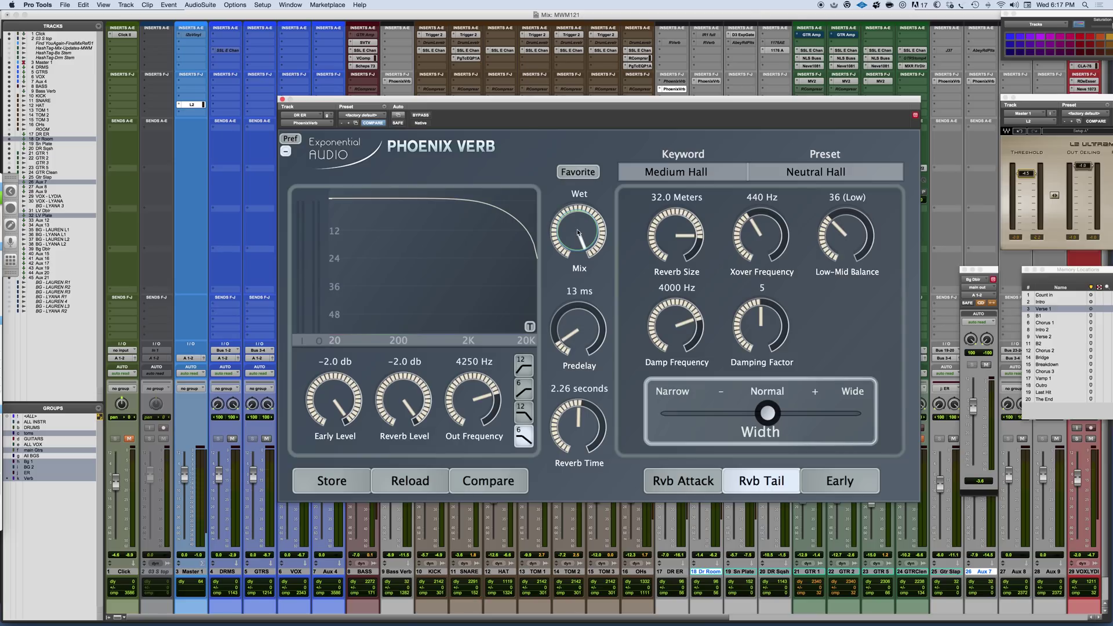
Try the Mix control, keeping it at Wet, and set the Reverb Time to 1.46 seconds
left_click_drag(577, 233, 584, 244)
left_click_drag(589, 432, 569, 456)
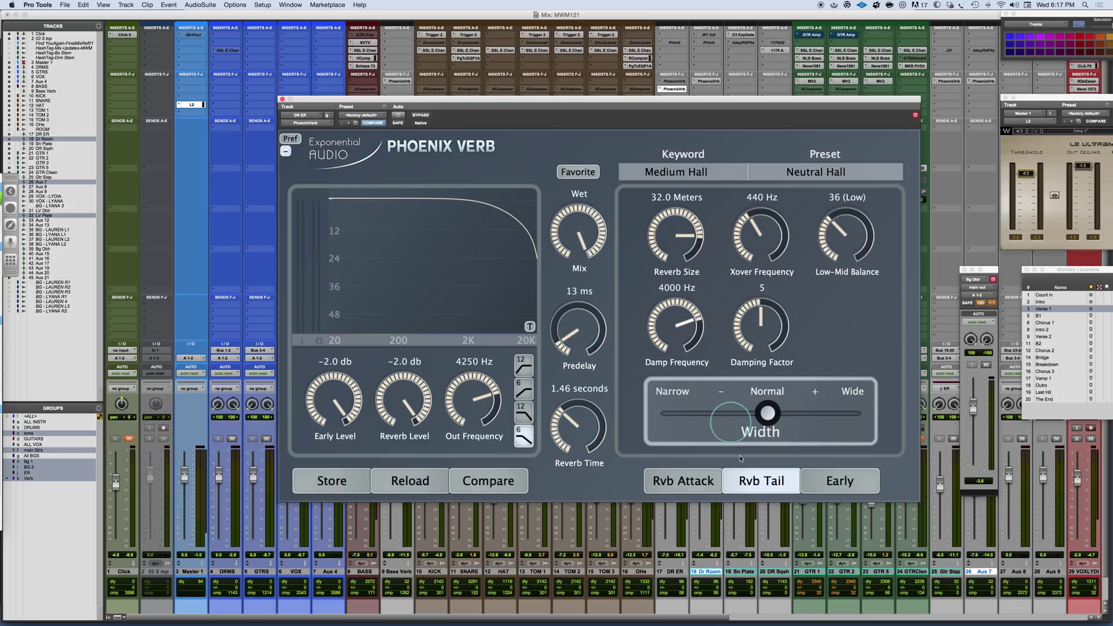
In the reverb attack settings, try the Plate type, set the Reverb Type to Chamber and keep the Diffuser Size Linked
left_click(681, 486)
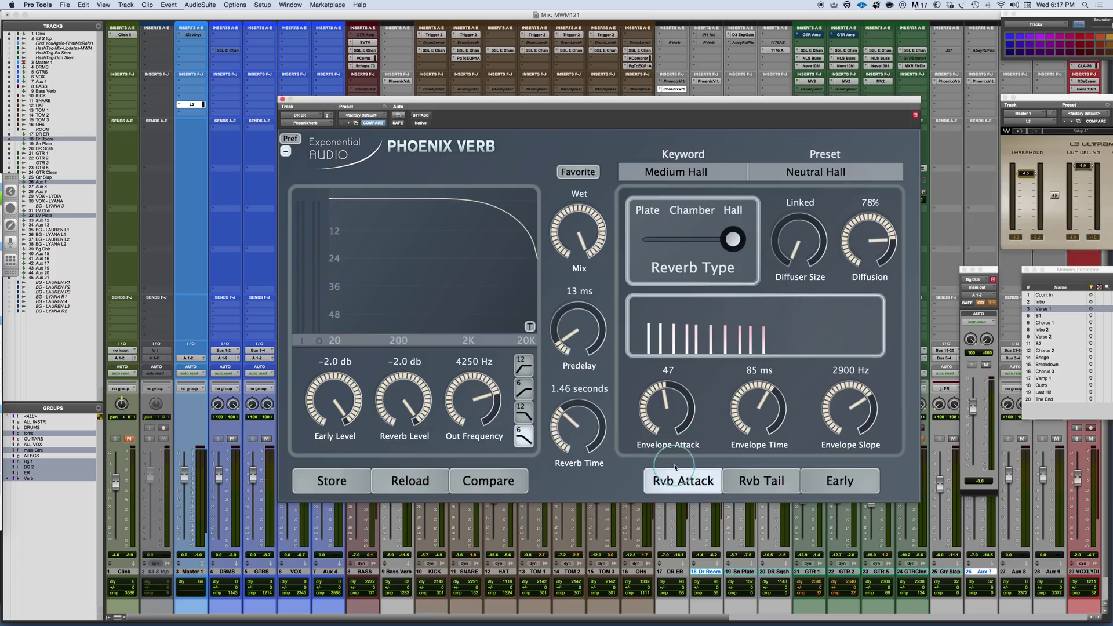
left_click_drag(726, 241, 644, 239)
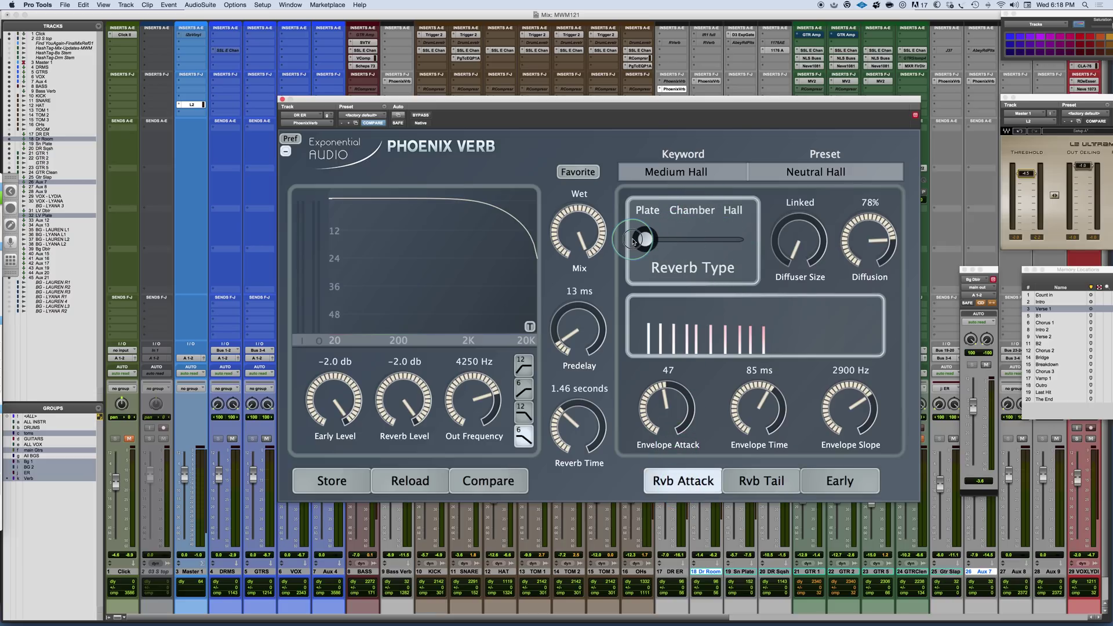
left_click(697, 238)
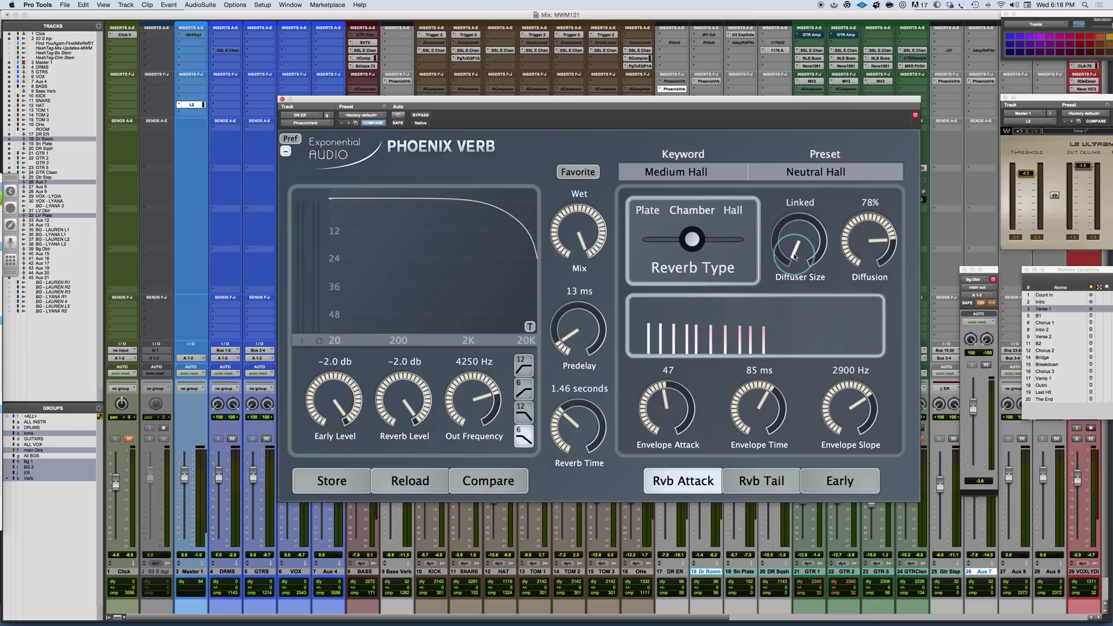
left_click_drag(794, 257, 807, 308)
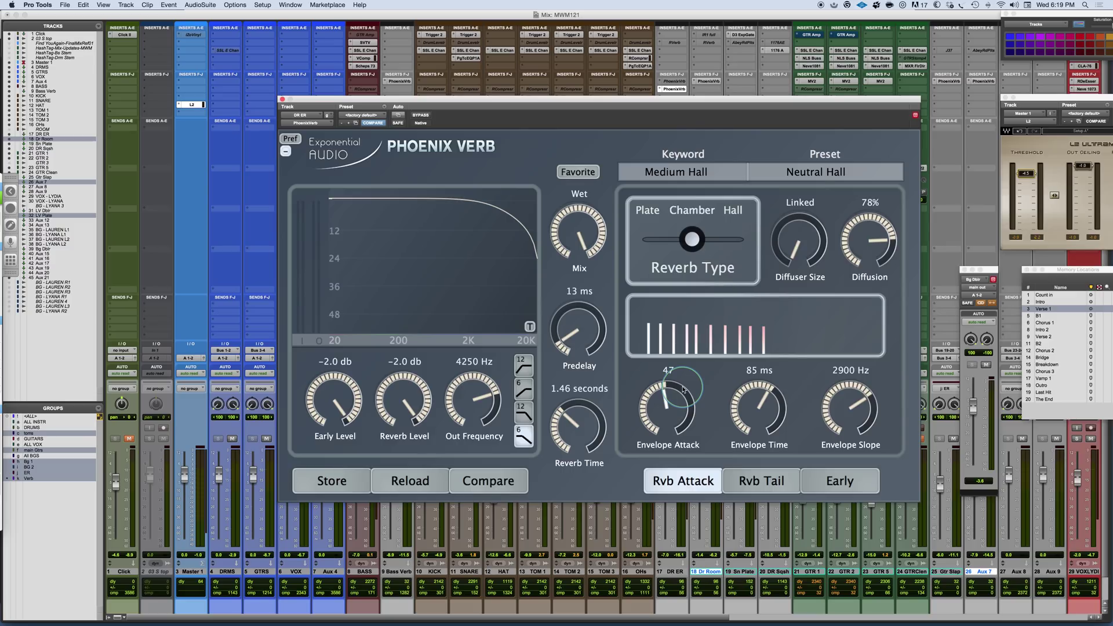
Shape the reverb attack envelope with Envelope Attack 51, Envelope Time 83 ms and Envelope Slope 3500 Hz
mouse_move(667, 400)
left_mouse_down()
mouse_move(658, 427)
mouse_move(662, 329)
mouse_move(665, 503)
mouse_move(629, 394)
mouse_move(618, 277)
mouse_move(662, 406)
left_mouse_up()
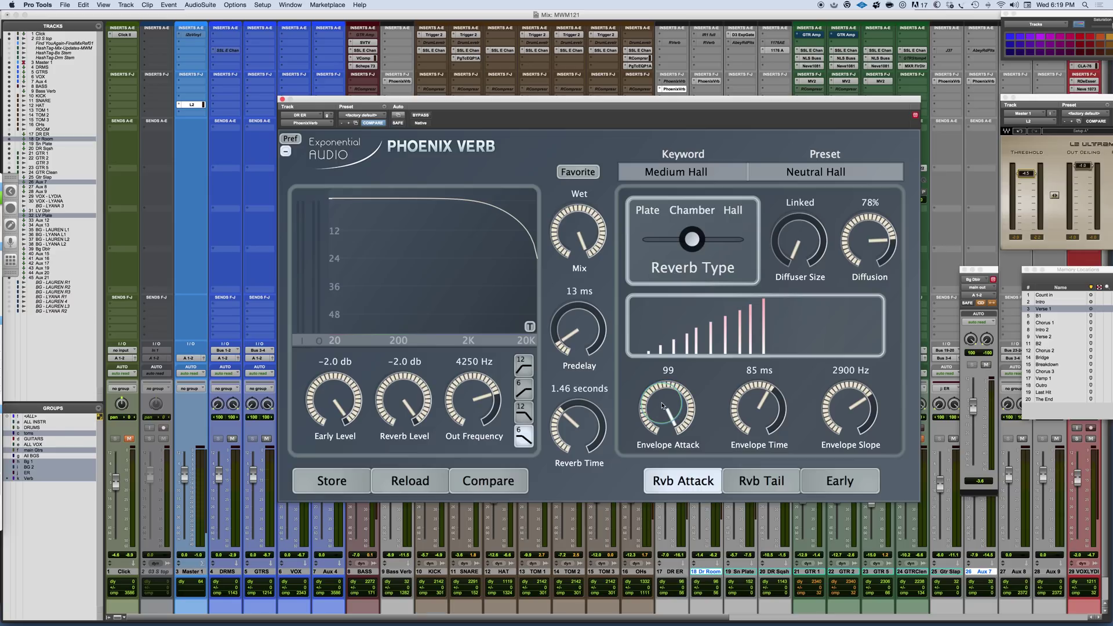
left_click_drag(662, 406, 660, 521)
left_click_drag(657, 403, 657, 401)
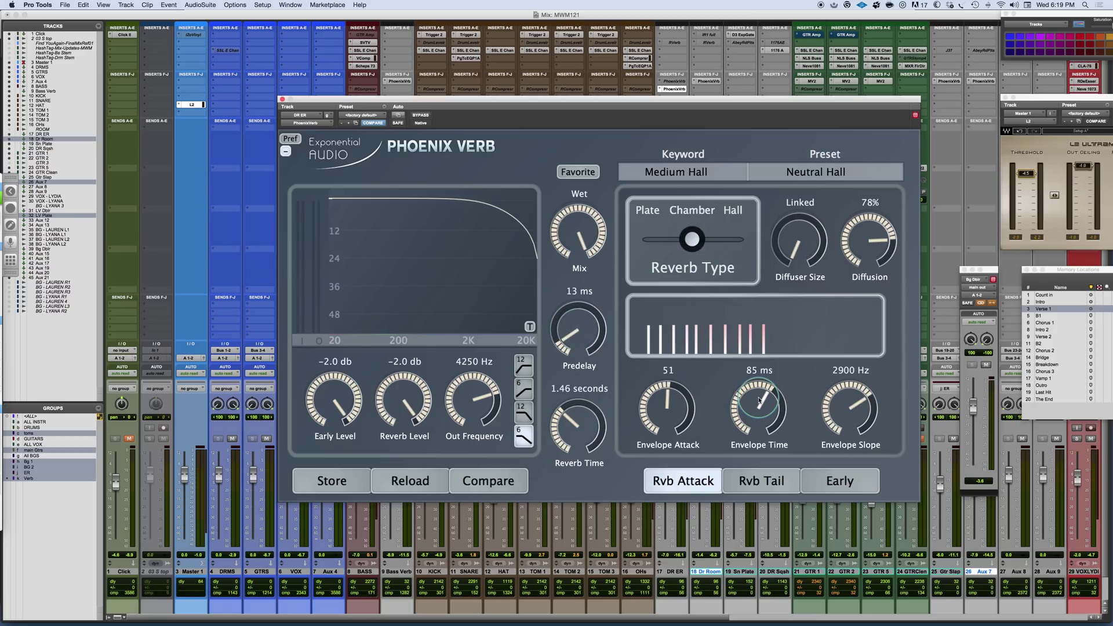
mouse_move(759, 399)
left_mouse_down()
mouse_move(760, 369)
mouse_move(759, 409)
left_mouse_up()
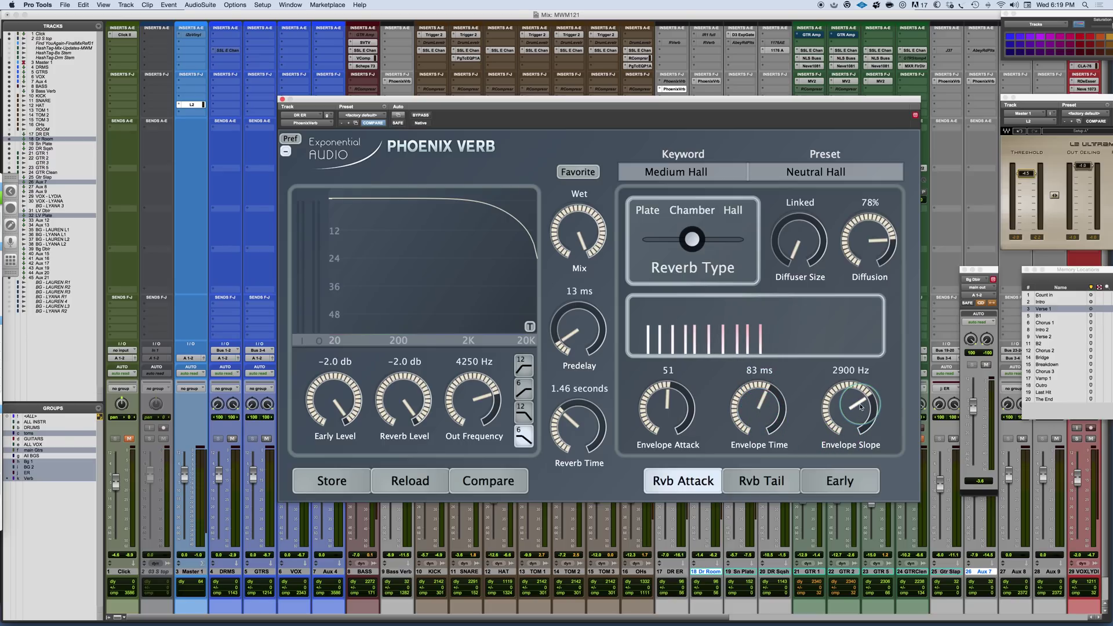
left_click_drag(838, 421, 838, 456)
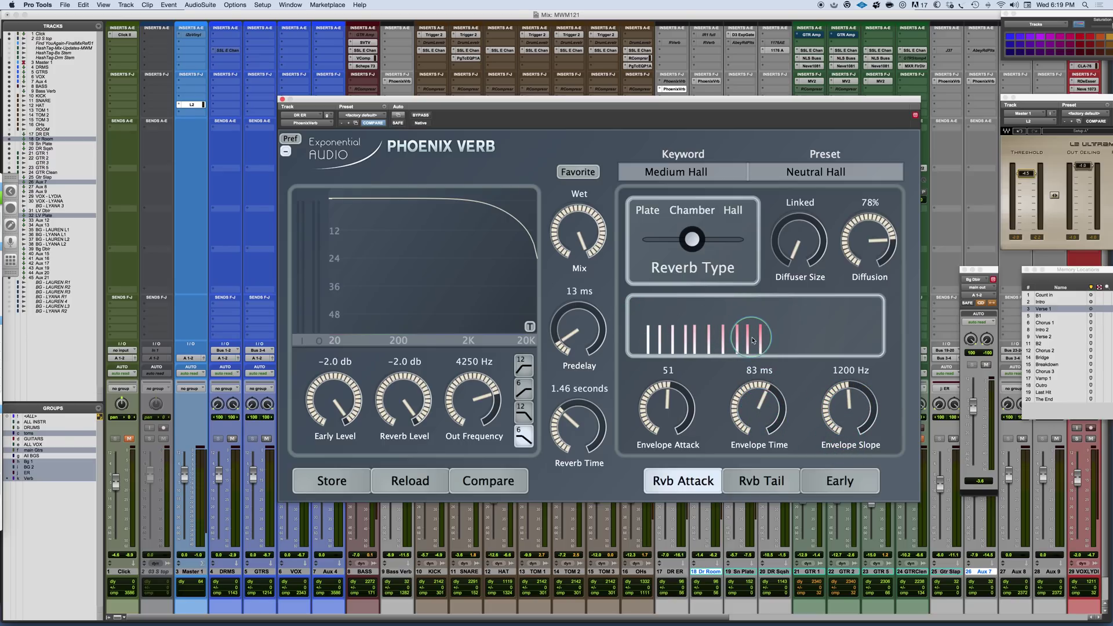
left_click_drag(845, 407, 845, 371)
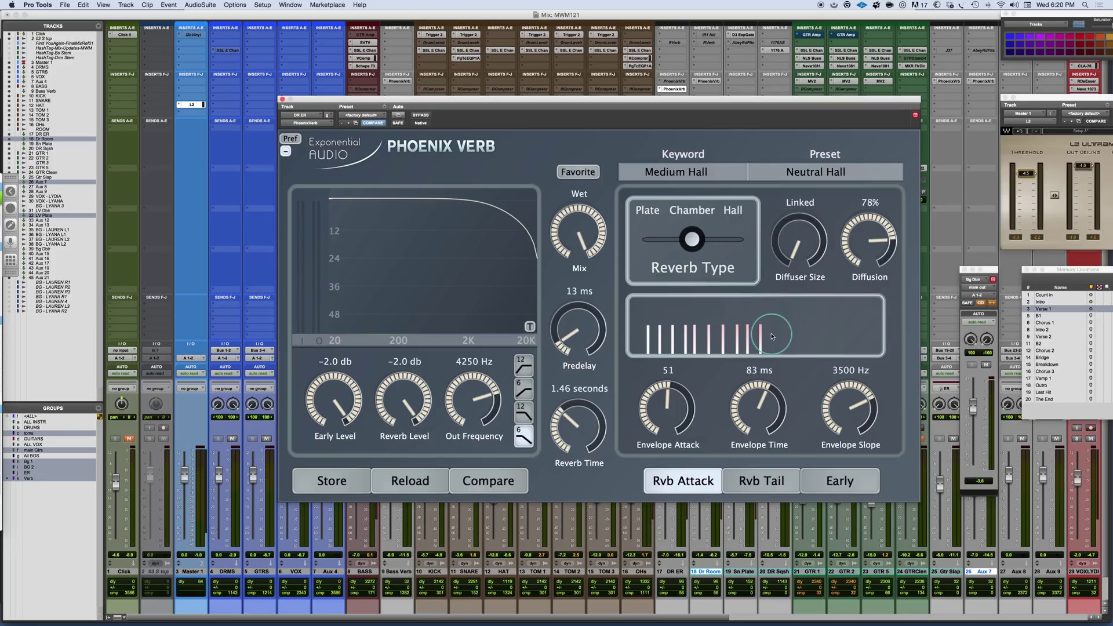
In the reverb tail settings, set the Low-Mid Balance to 38 (Low) and keep the Width at Normal
left_click(755, 489)
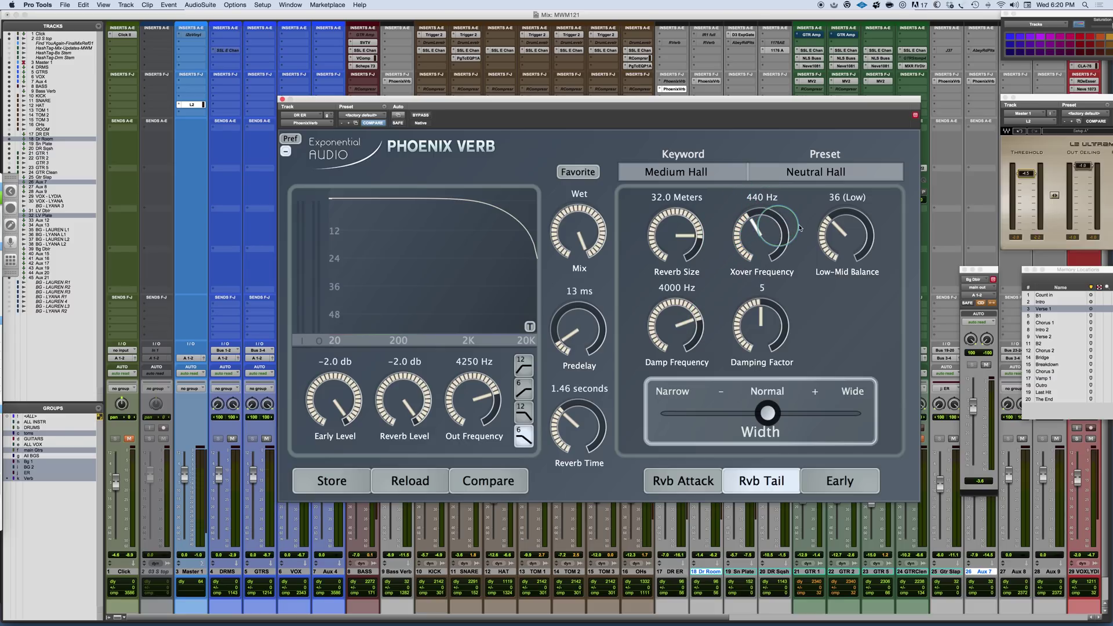
mouse_move(839, 237)
left_mouse_down()
mouse_move(833, 251)
mouse_move(833, 230)
left_mouse_up()
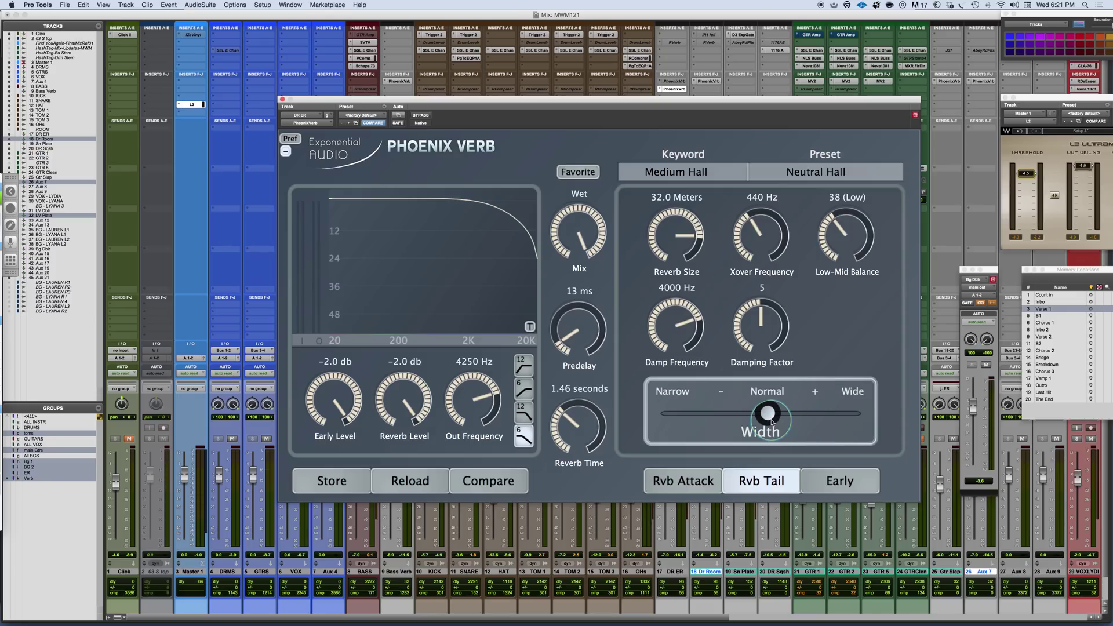
mouse_move(767, 413)
left_mouse_down()
mouse_move(661, 418)
mouse_move(850, 412)
mouse_move(767, 413)
left_mouse_up()
Show the early reflection settings, turn the Reverb Level OFF and set the Early Level to 0.0 dB
left_click(836, 482)
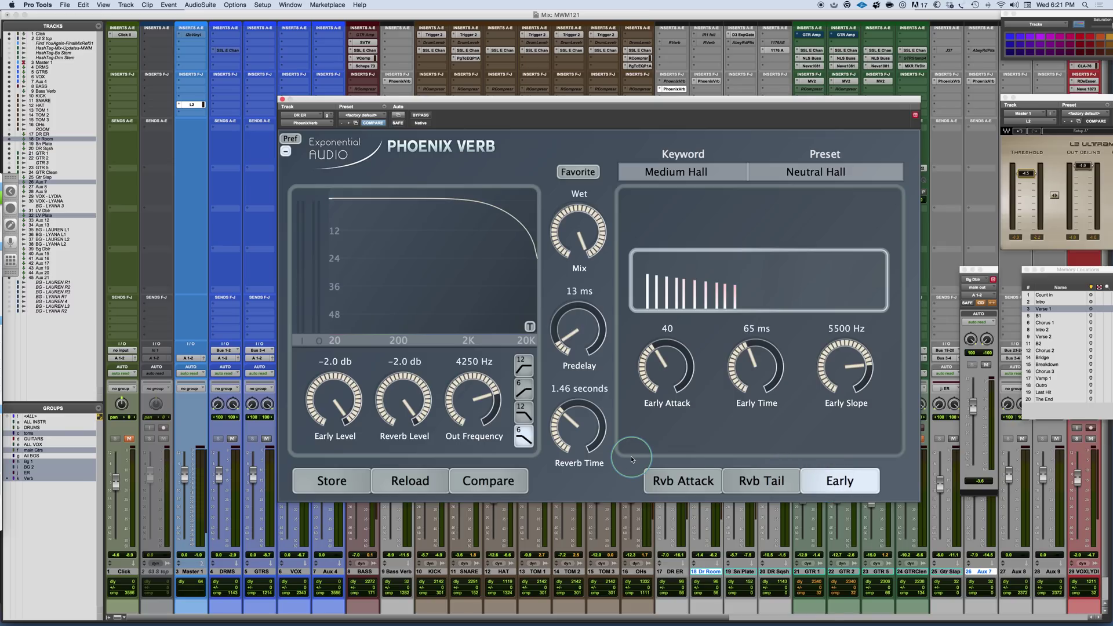
left_click_drag(393, 399, 394, 623)
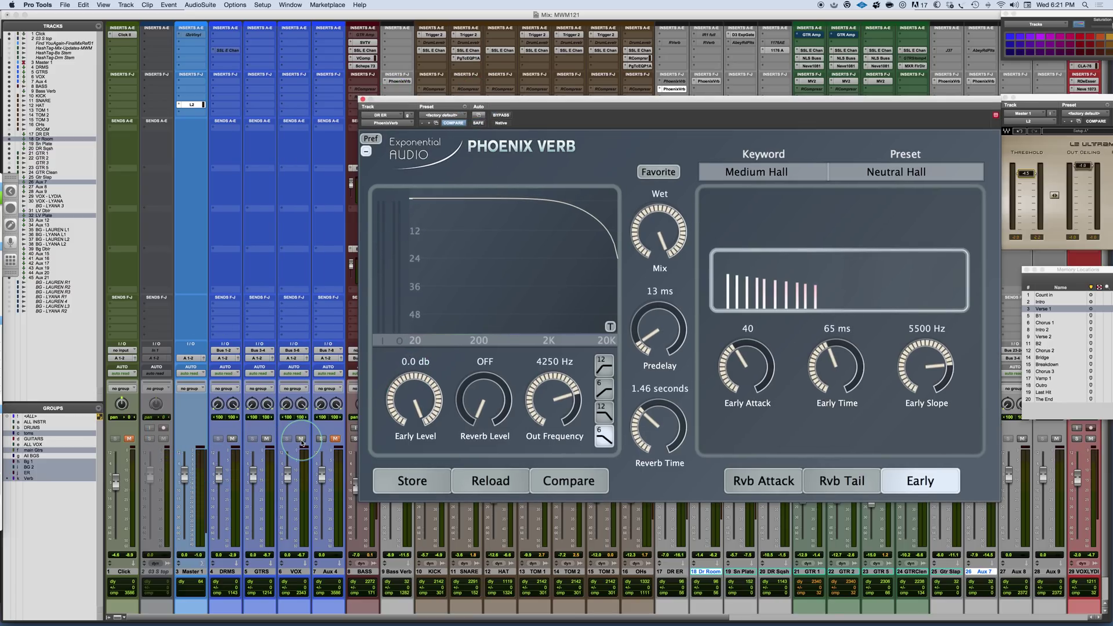
Mute the GTRS and VOX tracks and move the plug-in window aside to uncover the BASS channel
left_click(265, 440)
left_click(473, 54)
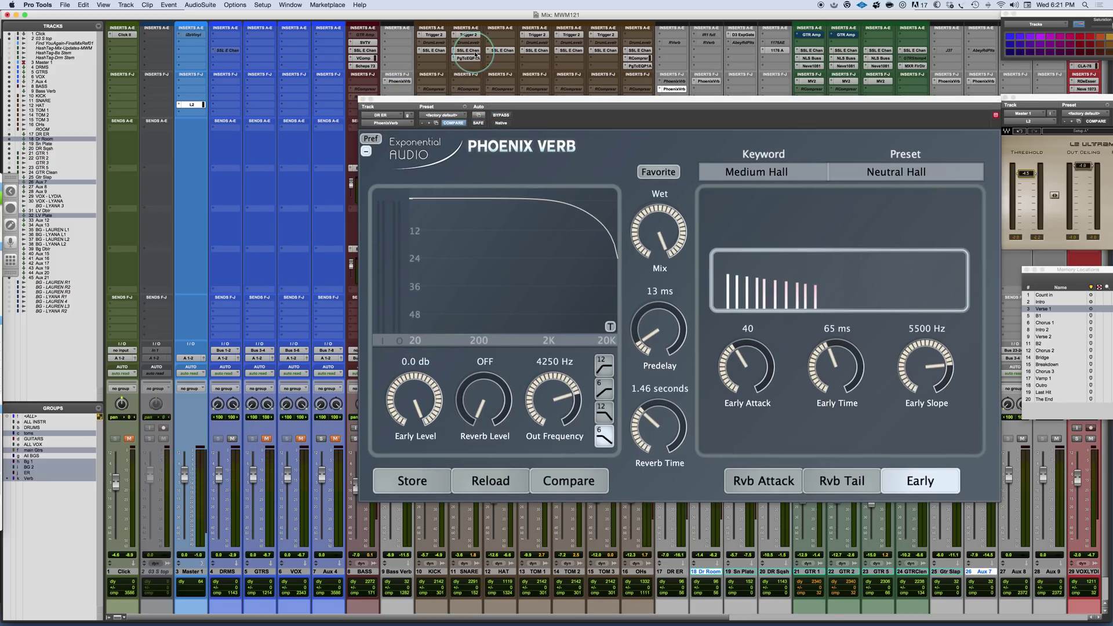
left_click_drag(475, 102, 521, 100)
left_click(405, 343)
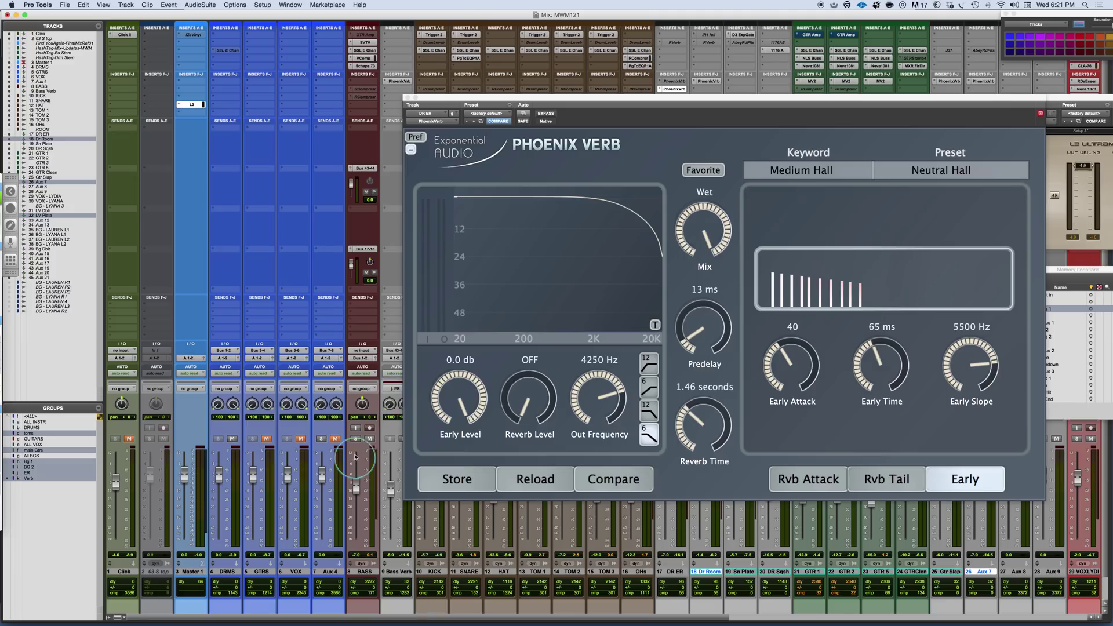
Start playback and move the Phoenix Verb window up to uncover the faders and mutes of the drum reverb channels
scroll(394, 485, "right", 3)
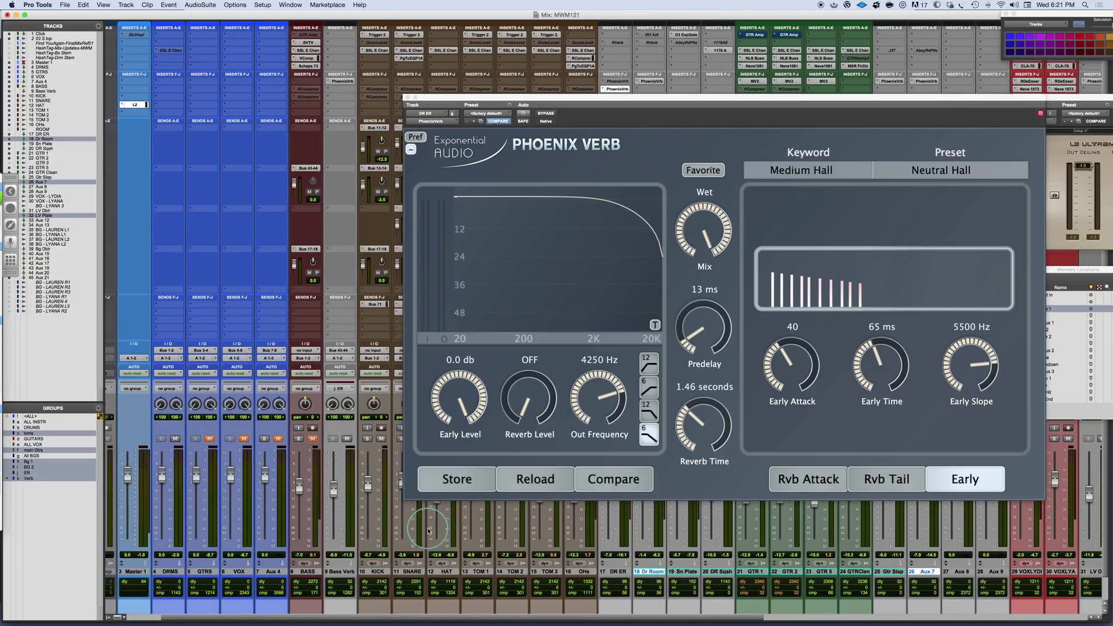
left_click(558, 319)
left_click_drag(621, 99, 541, 72)
key("space")
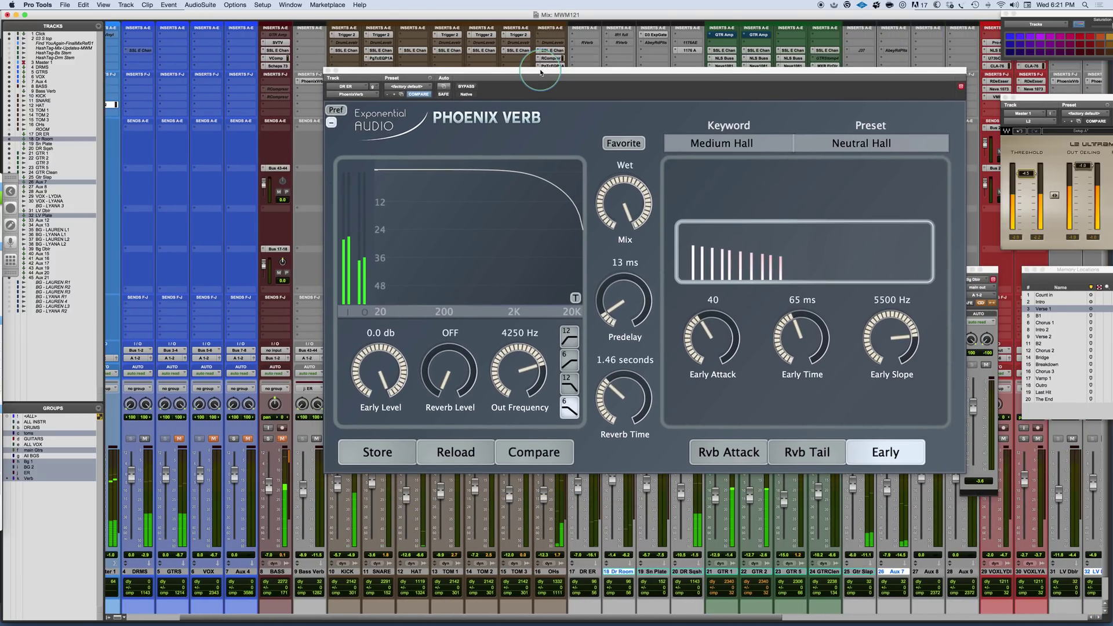
left_click(753, 293)
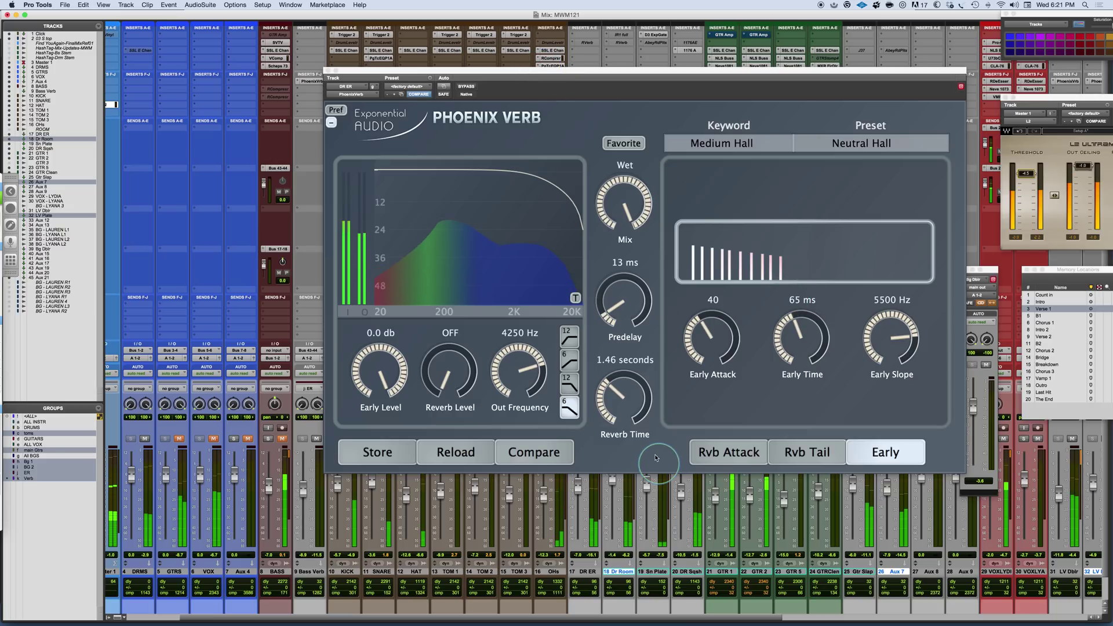
left_click_drag(632, 71, 620, 23)
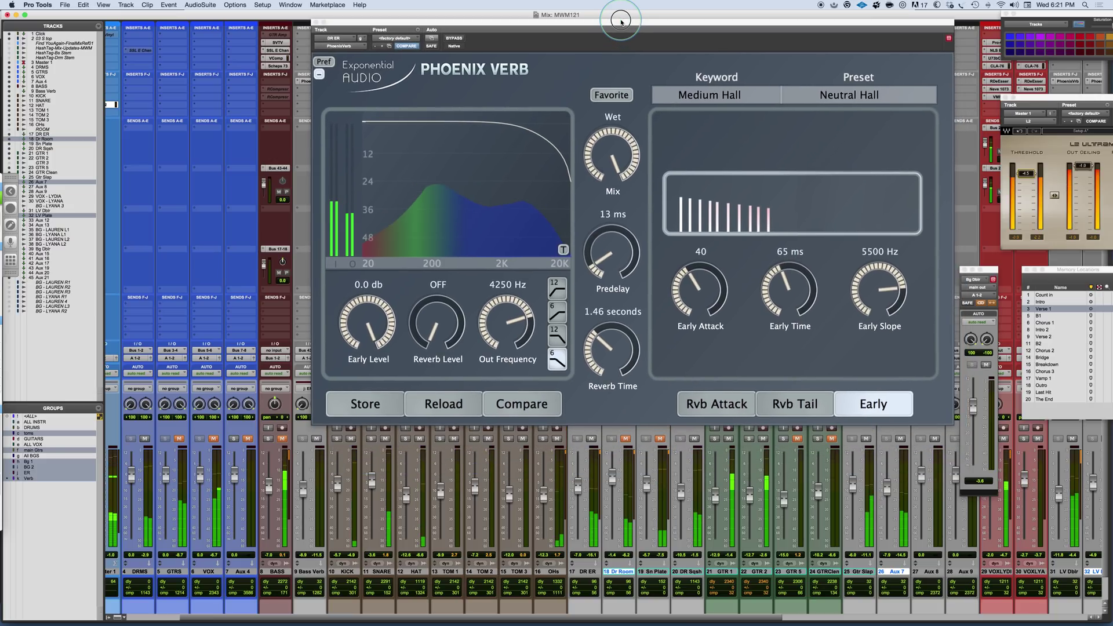
Compare the mix with DR ER muted and unmuted, disable the ER and Verb groups, and raise the DR ER fader to about -2.5 dB
left_click(591, 439)
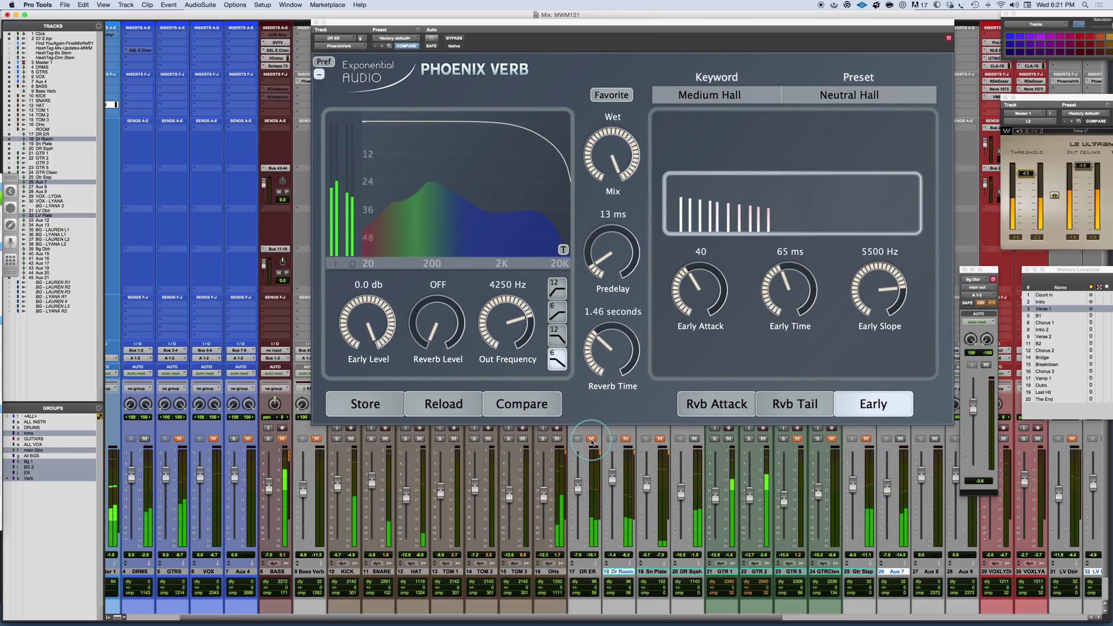
left_click_drag(577, 487, 578, 480)
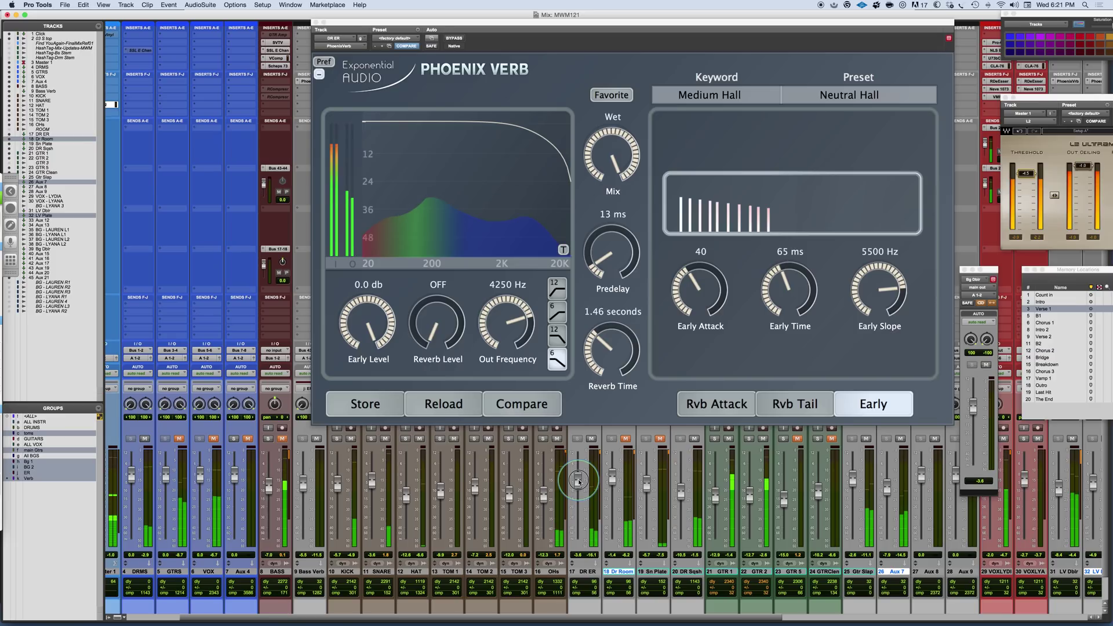
left_click_drag(578, 481, 581, 481)
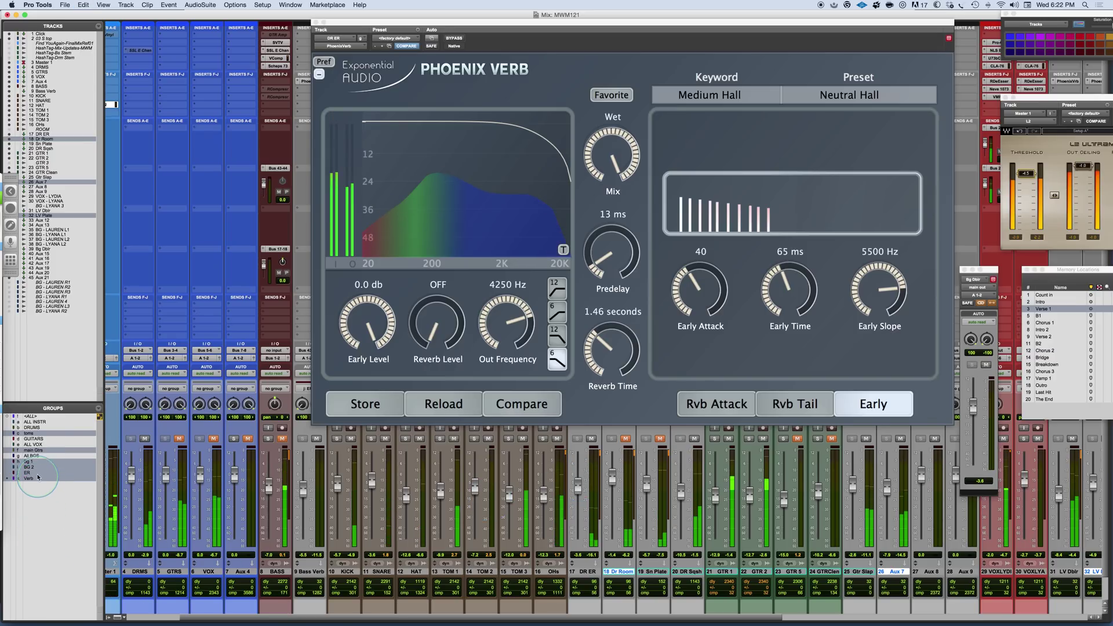
left_click(311, 498)
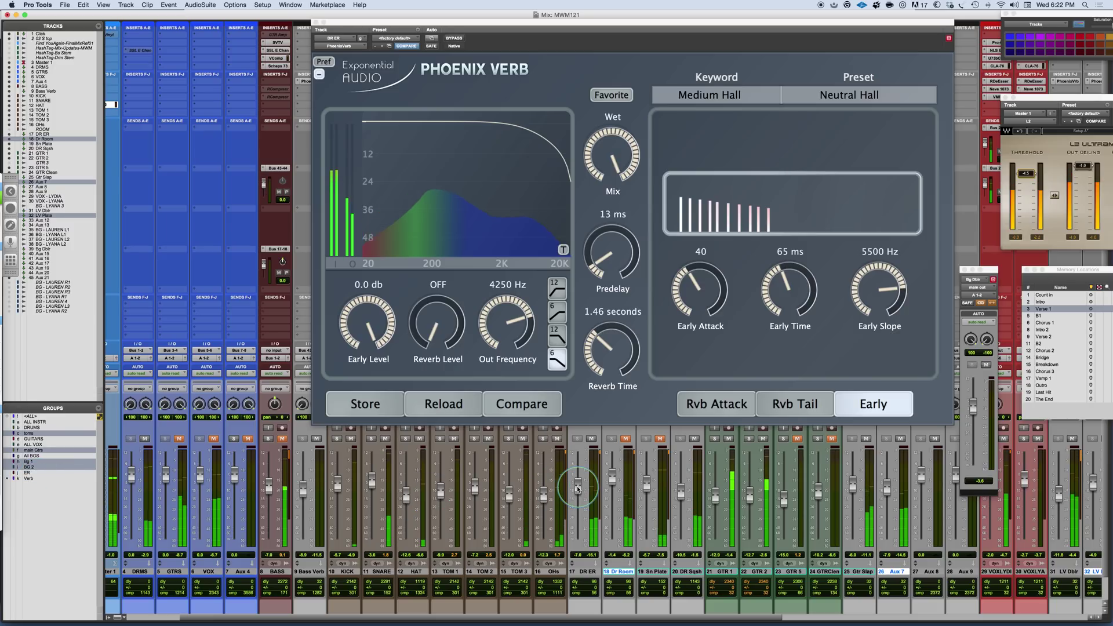
left_click_drag(578, 488, 578, 480)
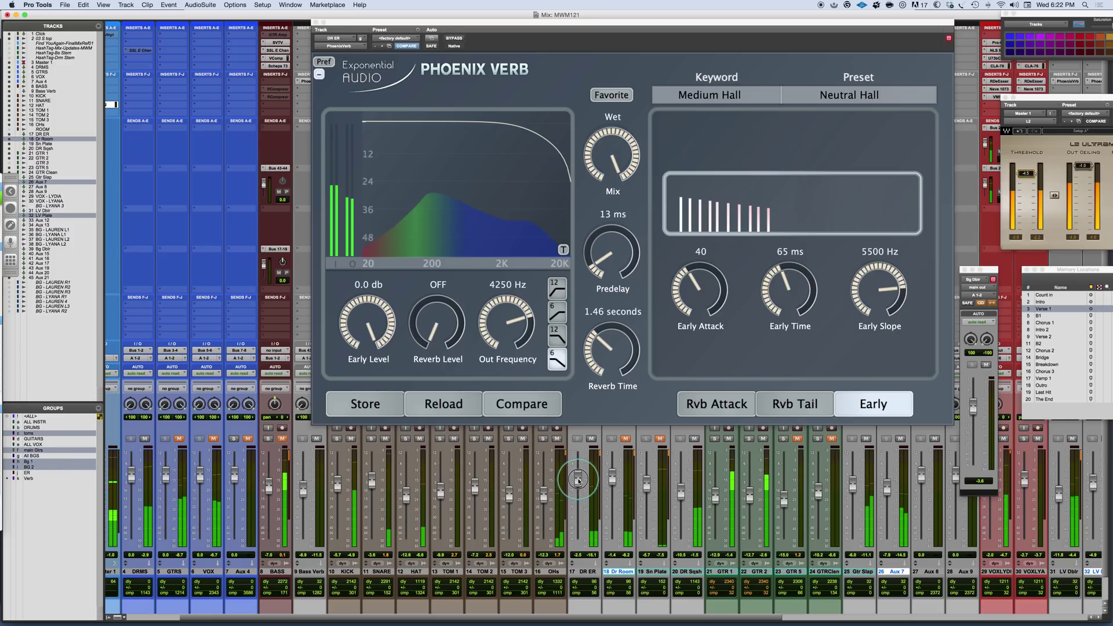
Audition different early reflection shapes and set Early Attack to 26 and Early Time to 102 ms
left_click(694, 298)
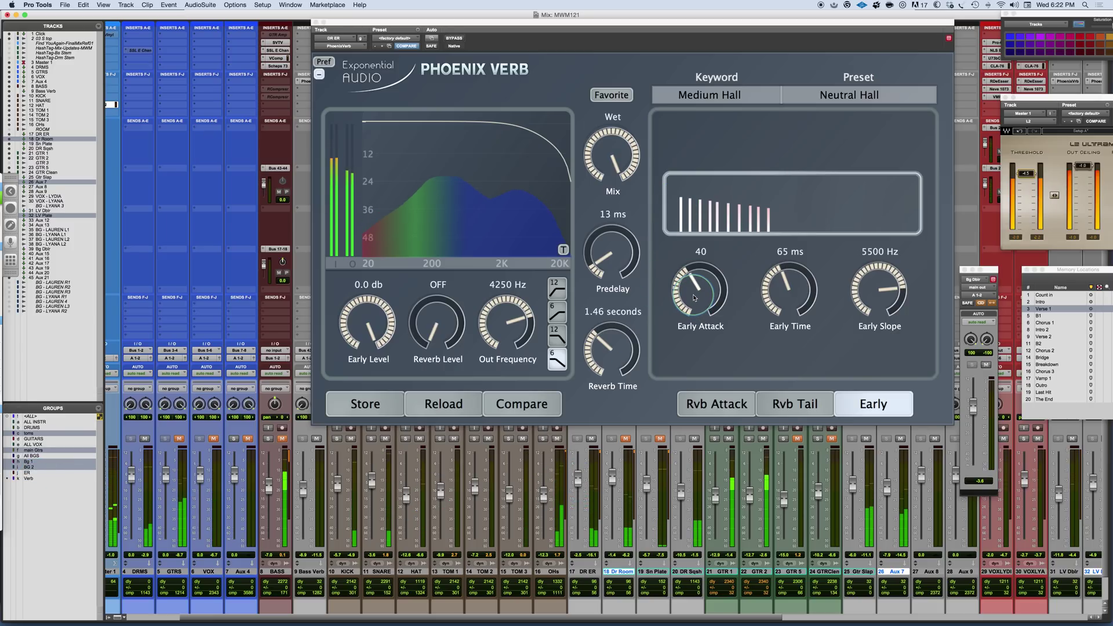
left_click_drag(782, 295, 784, 343)
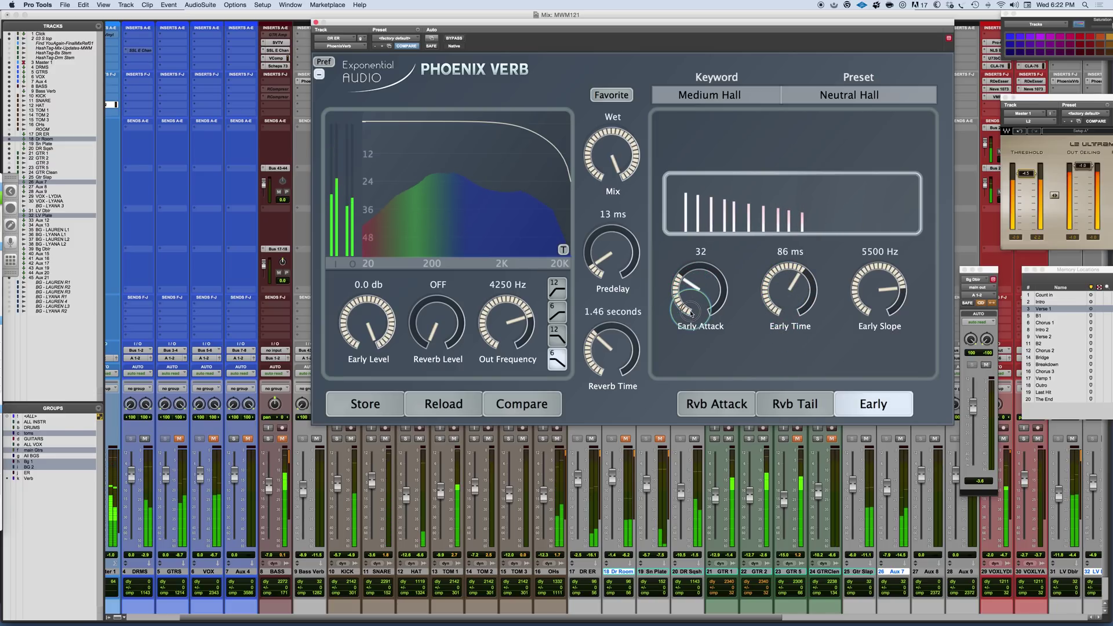
left_click_drag(697, 345, 697, 346)
left_click_drag(780, 298, 780, 286)
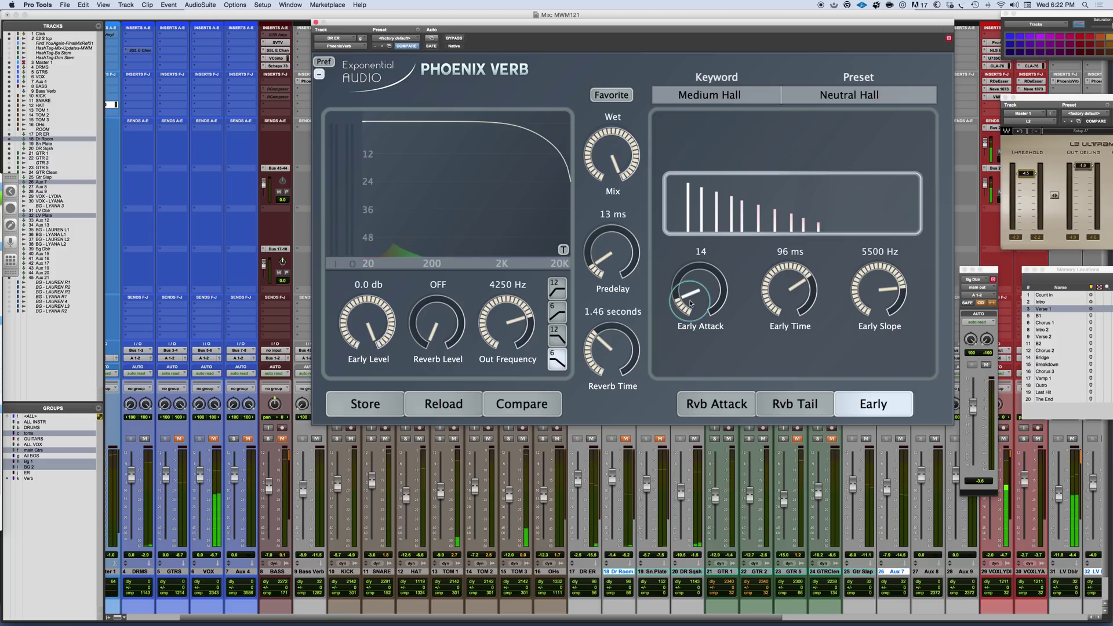
left_click_drag(690, 302, 685, 144)
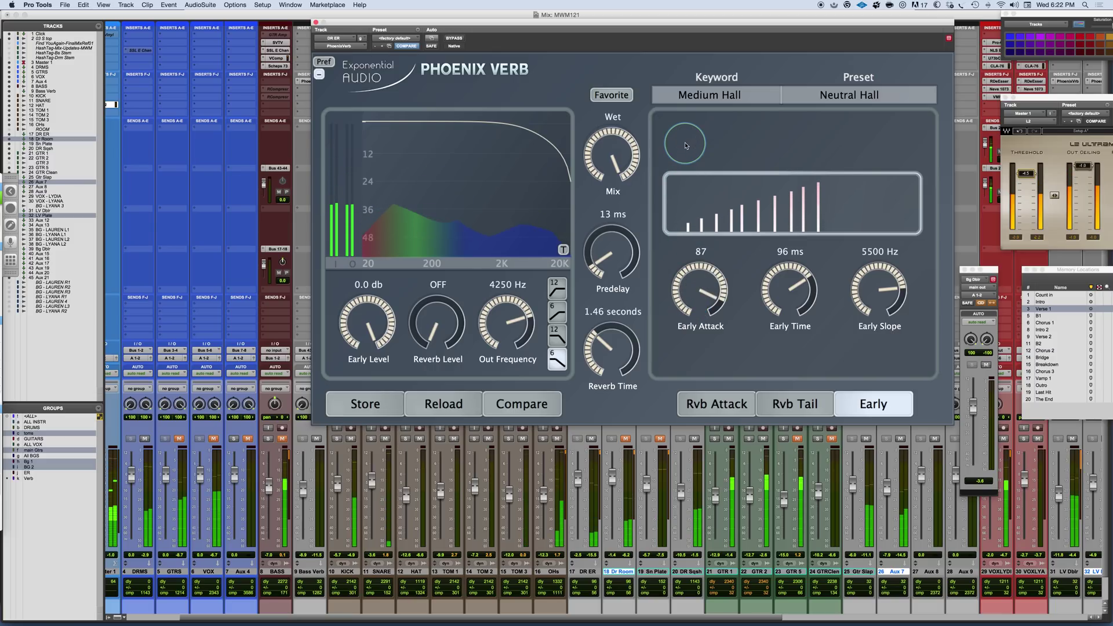
left_click_drag(698, 301, 695, 412)
mouse_move(775, 301)
left_mouse_down()
mouse_move(780, 313)
mouse_move(782, 283)
left_mouse_up()
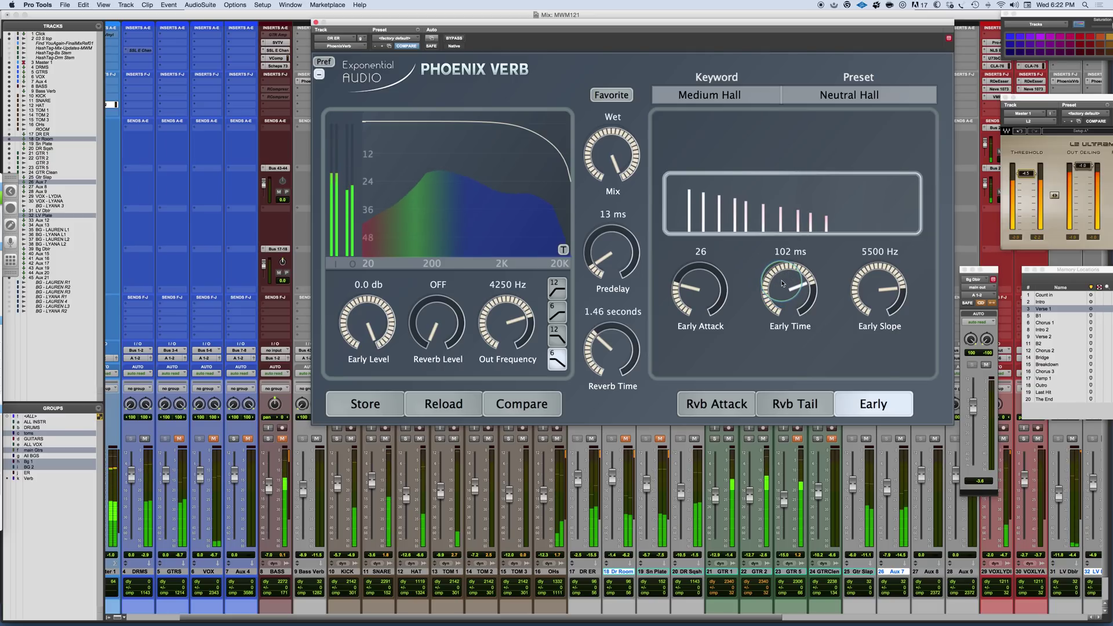
Compare the mix with the DR ER return muted and unmuted, and set its fader to about -2.2 dB
left_click(591, 439)
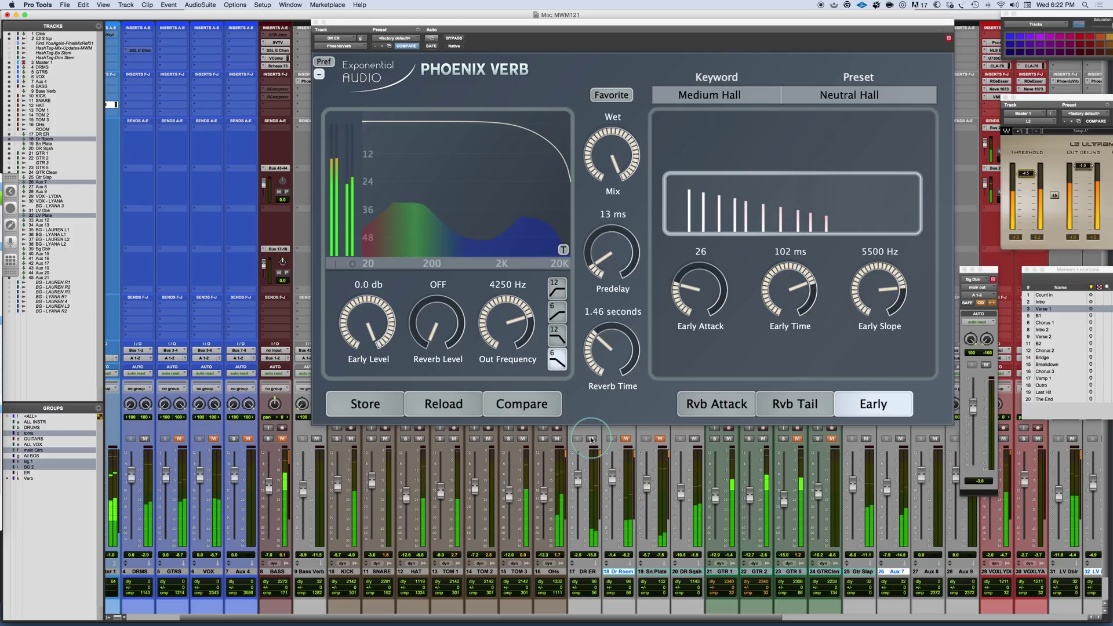
left_click(591, 439)
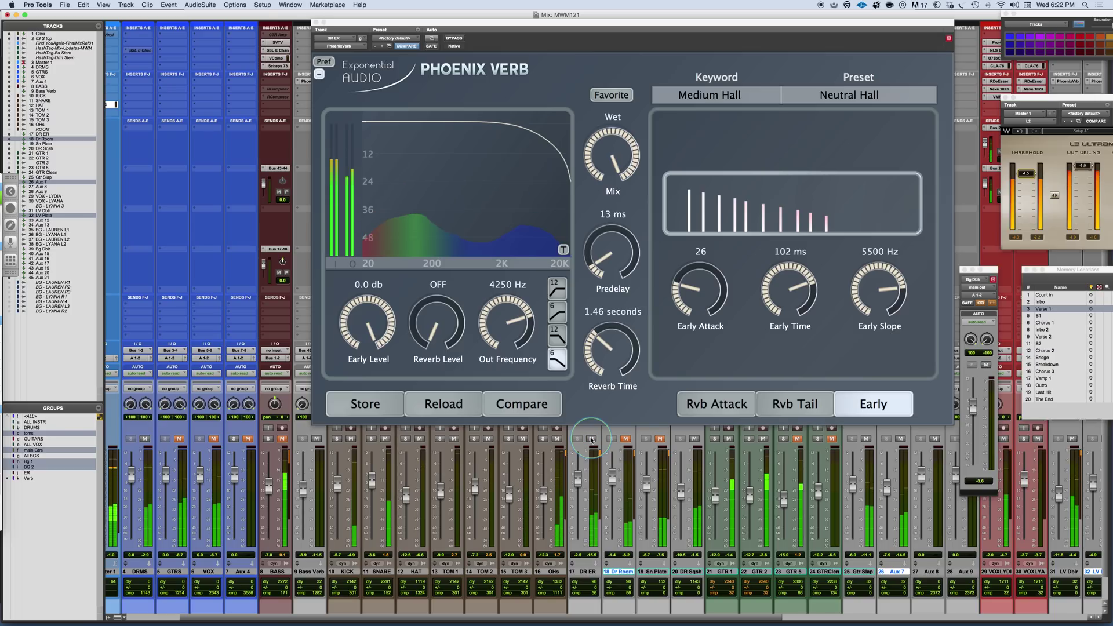
left_click_drag(579, 480, 579, 479)
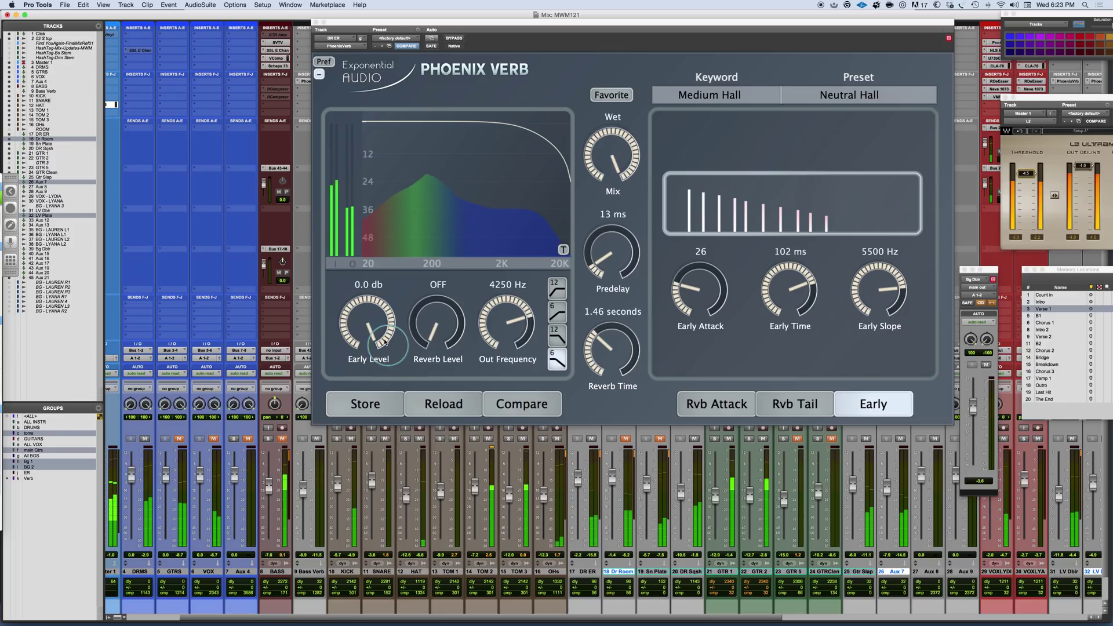
Set the Early Level to -10 dB and sweep the Early Slope between 20000 Hz and 110 Hz, settling on 925 Hz
left_click(363, 332)
left_click_drag(363, 332, 361, 390)
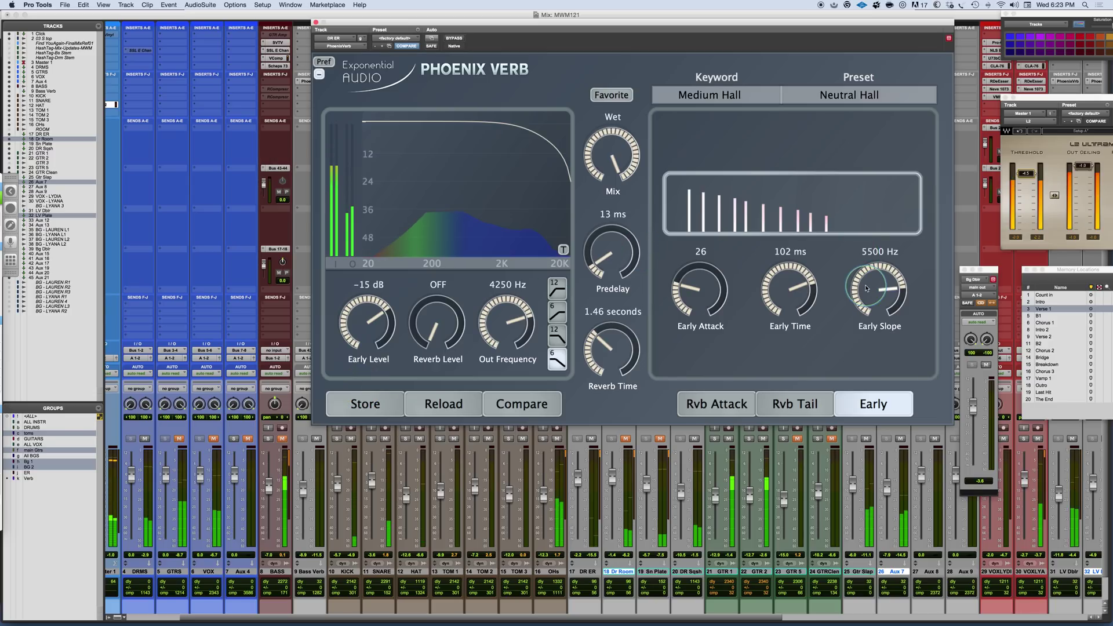
left_click_drag(879, 220, 882, 211)
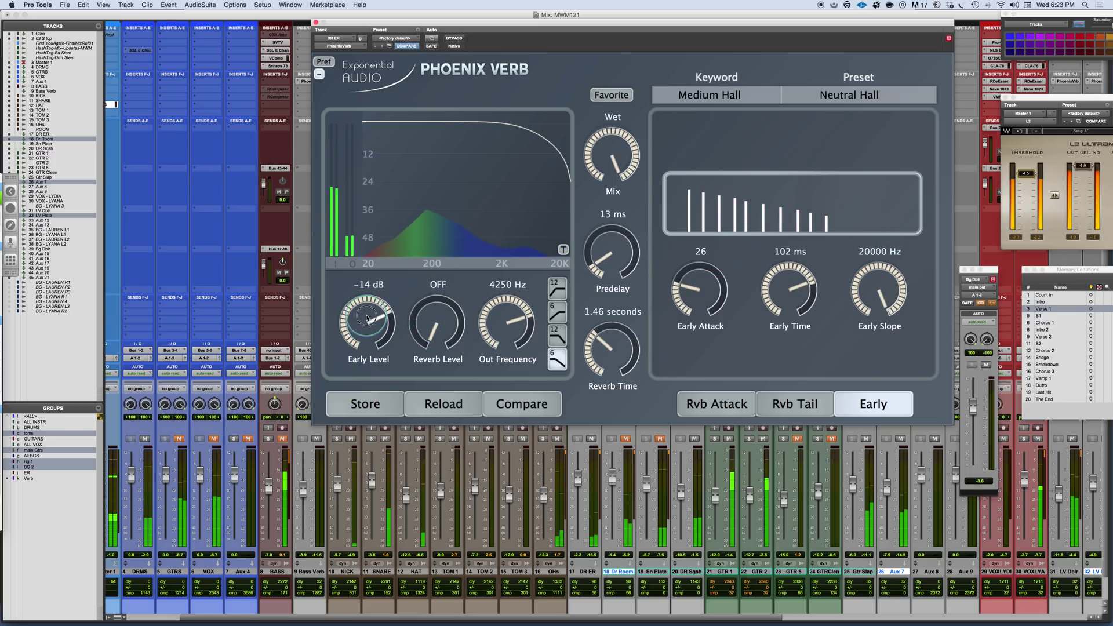
left_click_drag(371, 308, 372, 302)
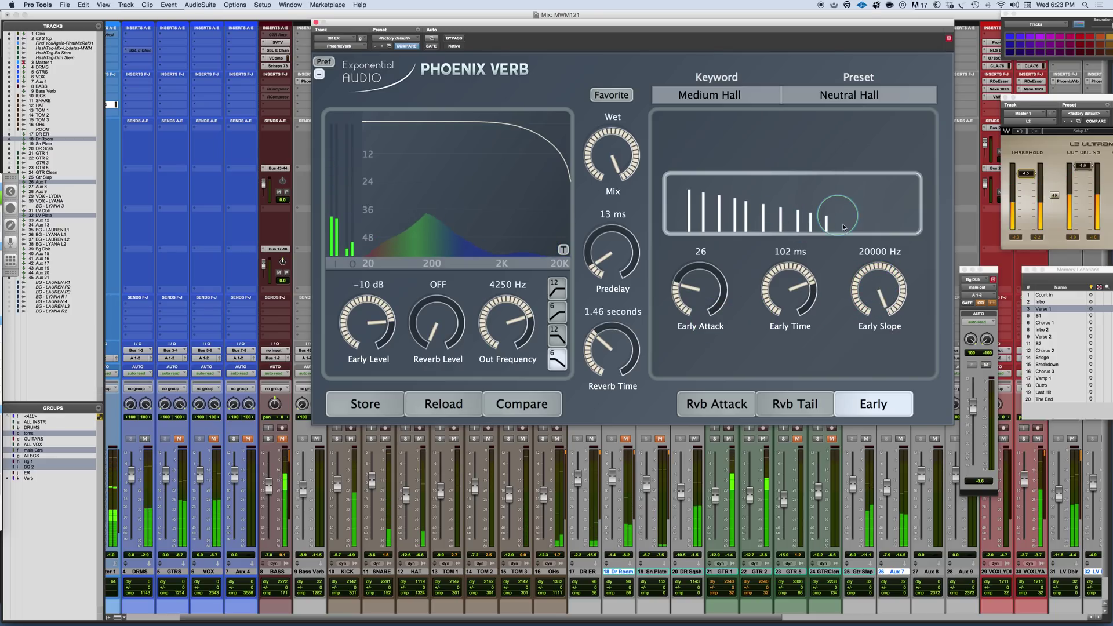
left_click_drag(871, 331, 872, 435)
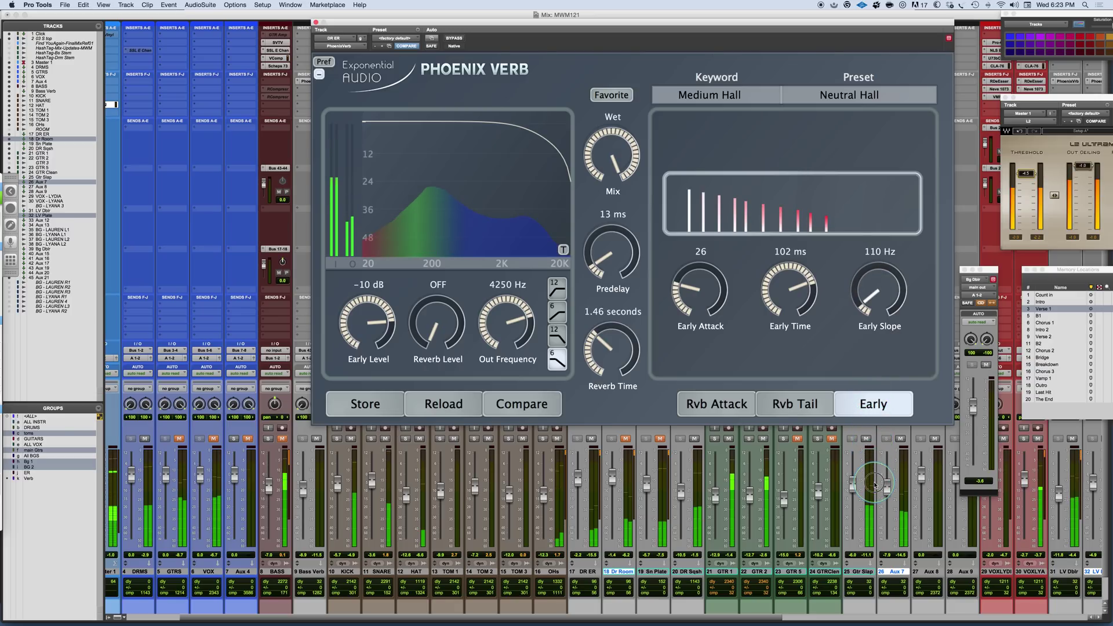
left_click_drag(875, 483, 853, 402)
Set the Early Level to -12 dB, check the mix with the DR ER mute, and stop playback
left_click(365, 321)
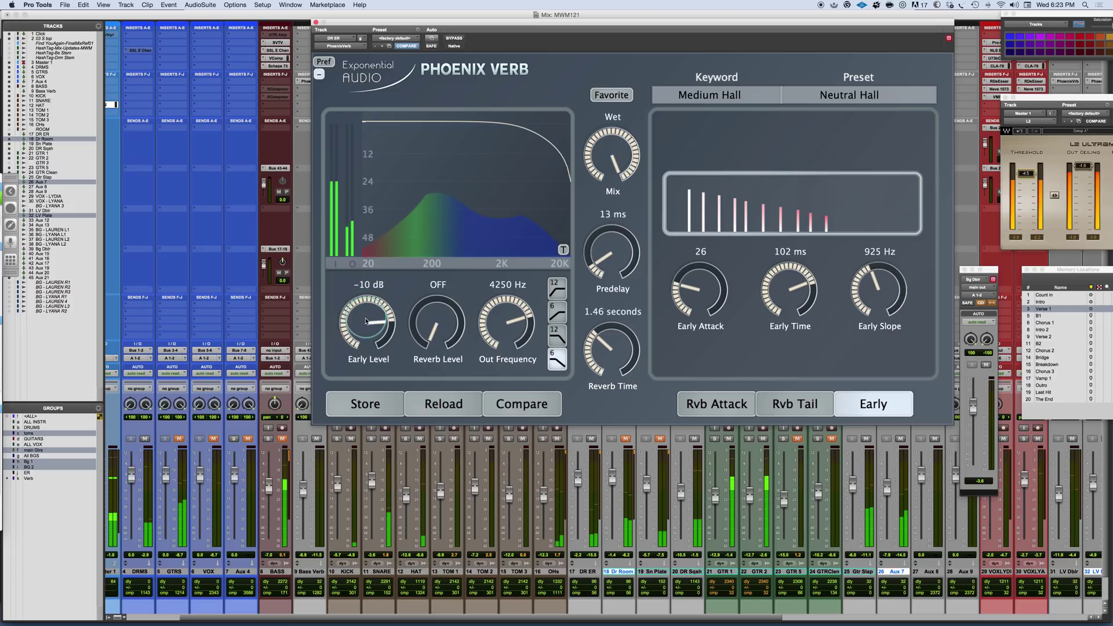
left_click_drag(366, 261, 366, 258)
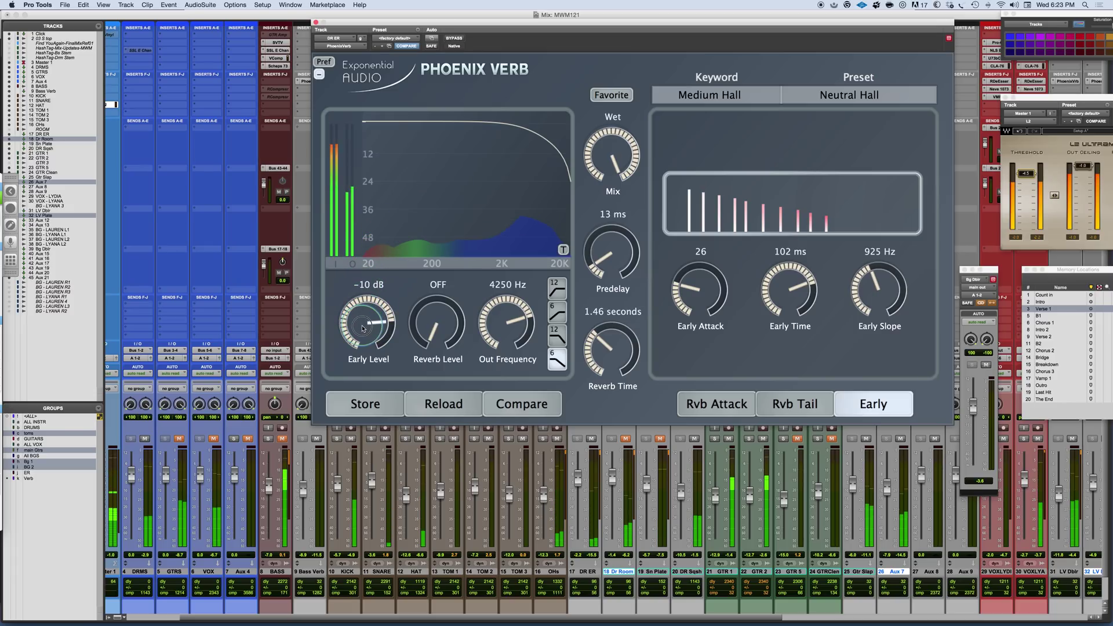
left_click_drag(363, 334, 560, 443)
left_click(591, 439)
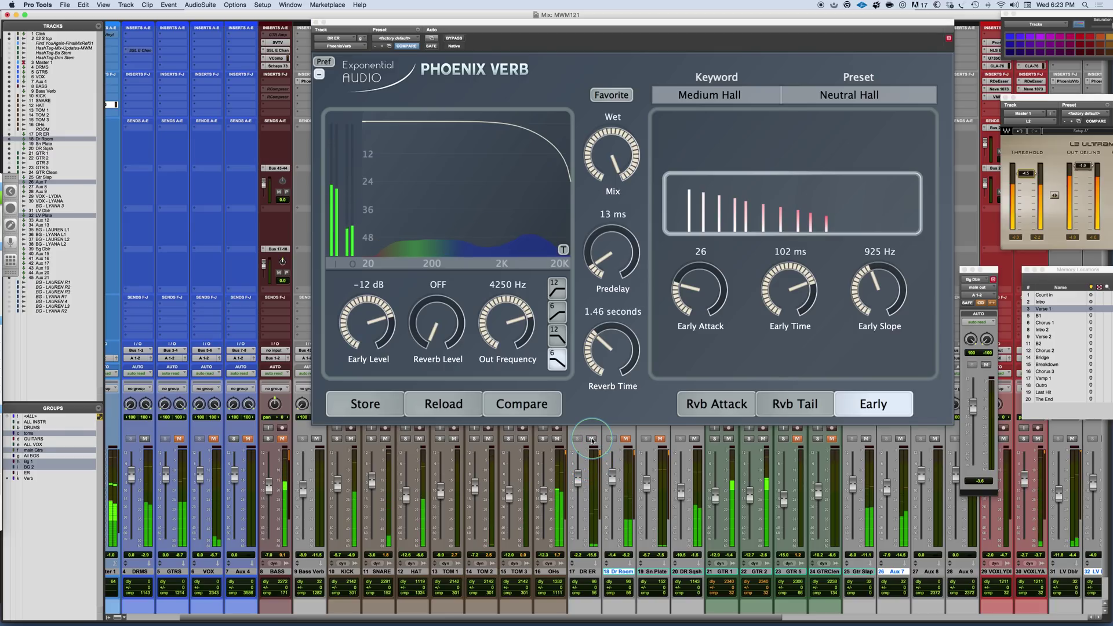
key("space")
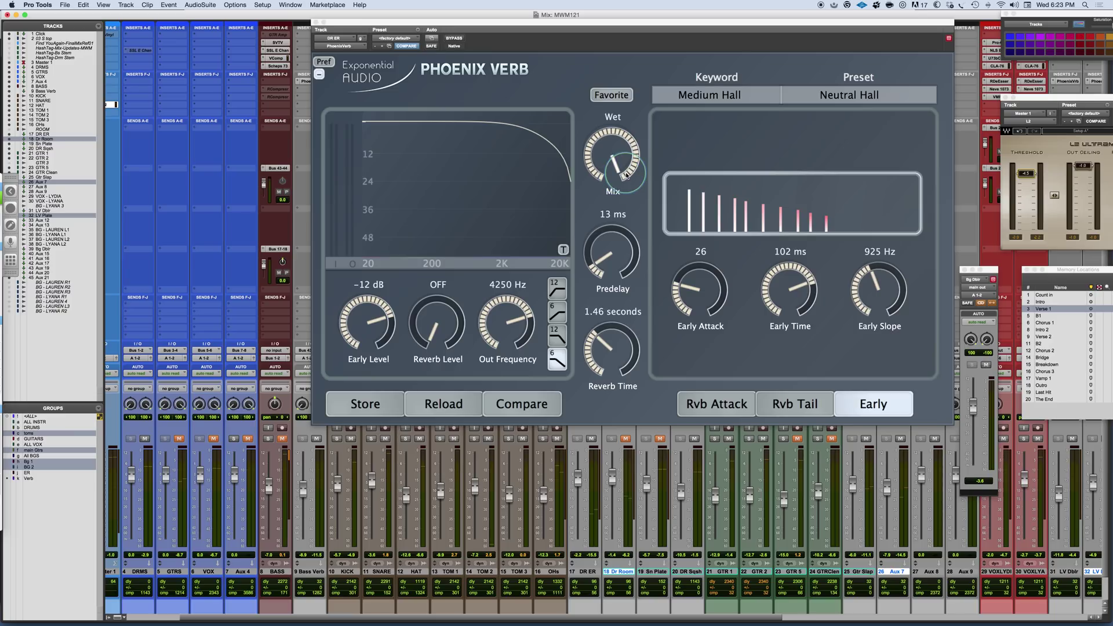
Show the reverb attack settings, set Reverb Level to 0.0 dB and Reverb Time to 1.02 seconds, and resume playback
left_click(727, 406)
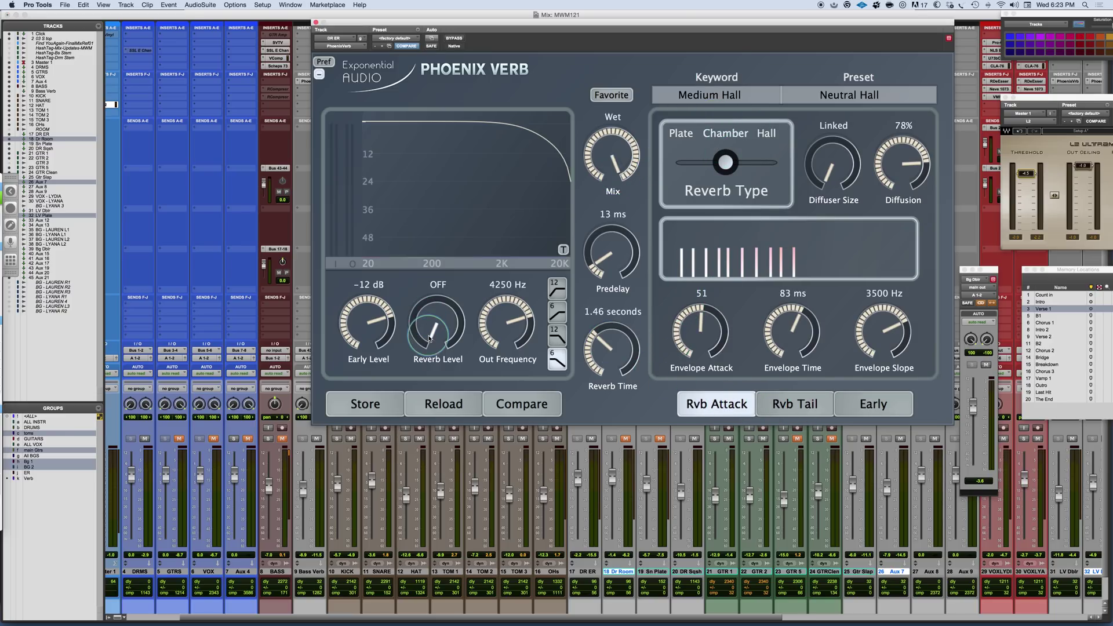
left_click_drag(417, 301, 404, 110)
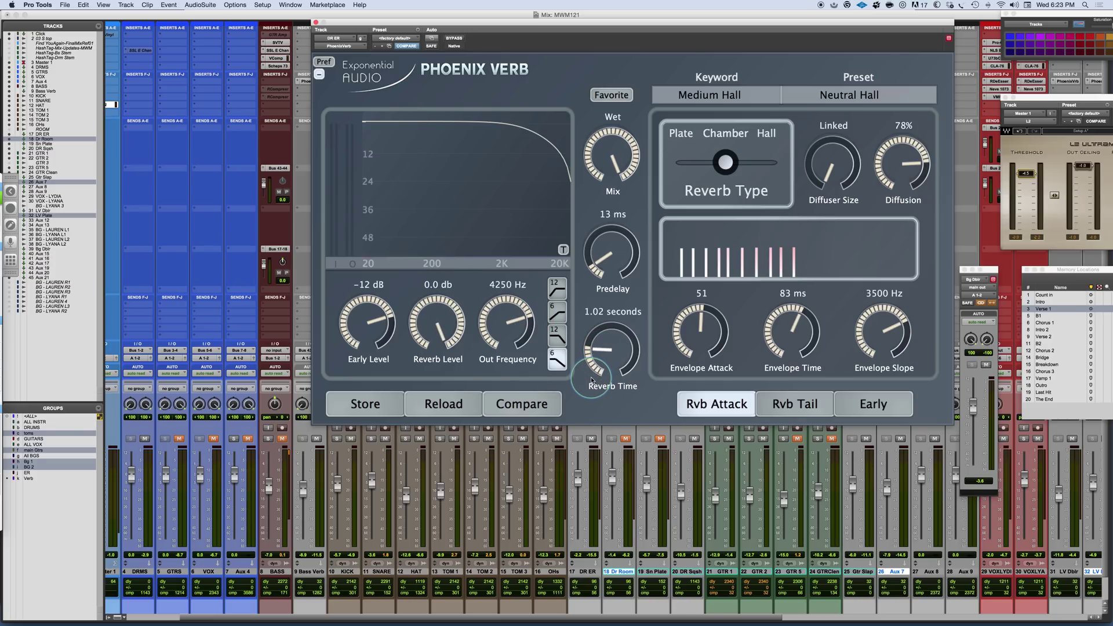
key("space")
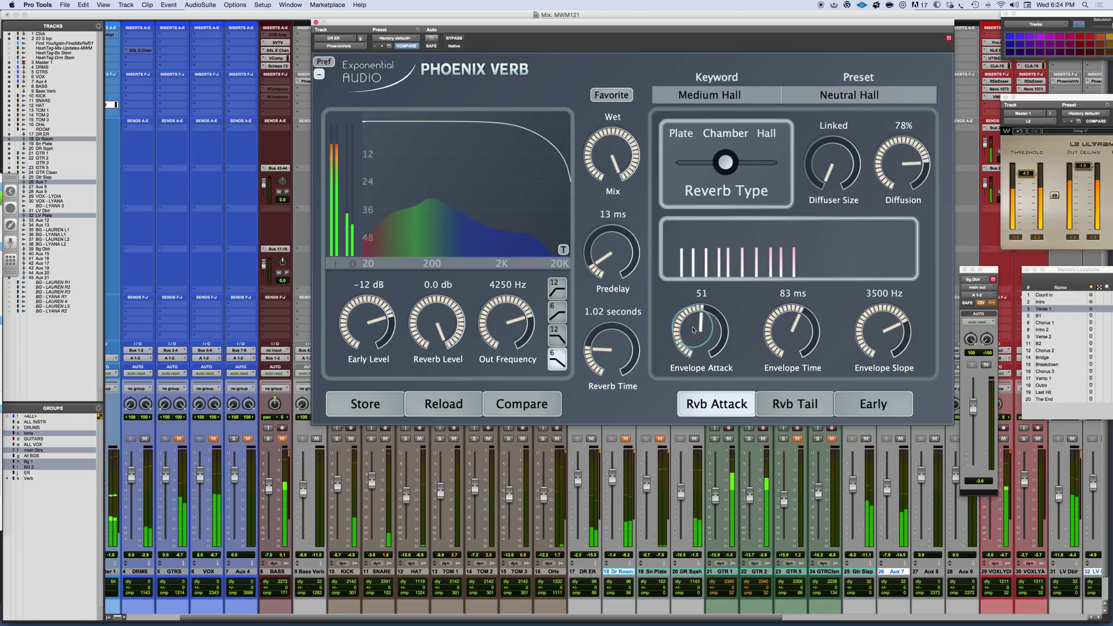
Audition the reverb attack envelope and set Envelope Attack to 47 and Envelope Time to 37 ms
left_click_drag(691, 333, 697, 268)
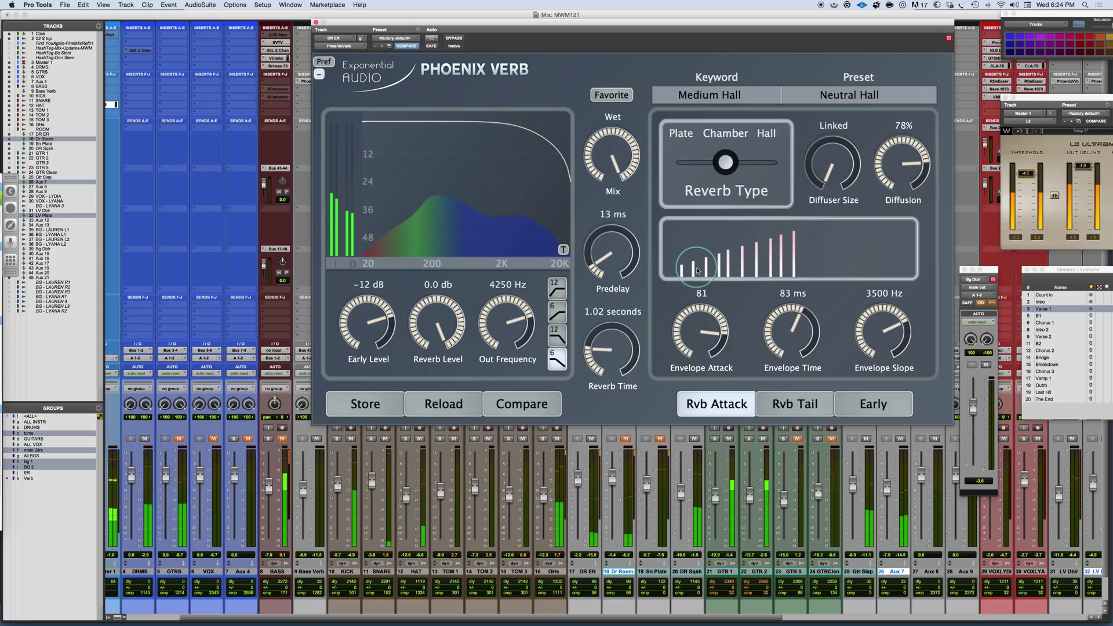
left_click_drag(691, 318, 661, 366)
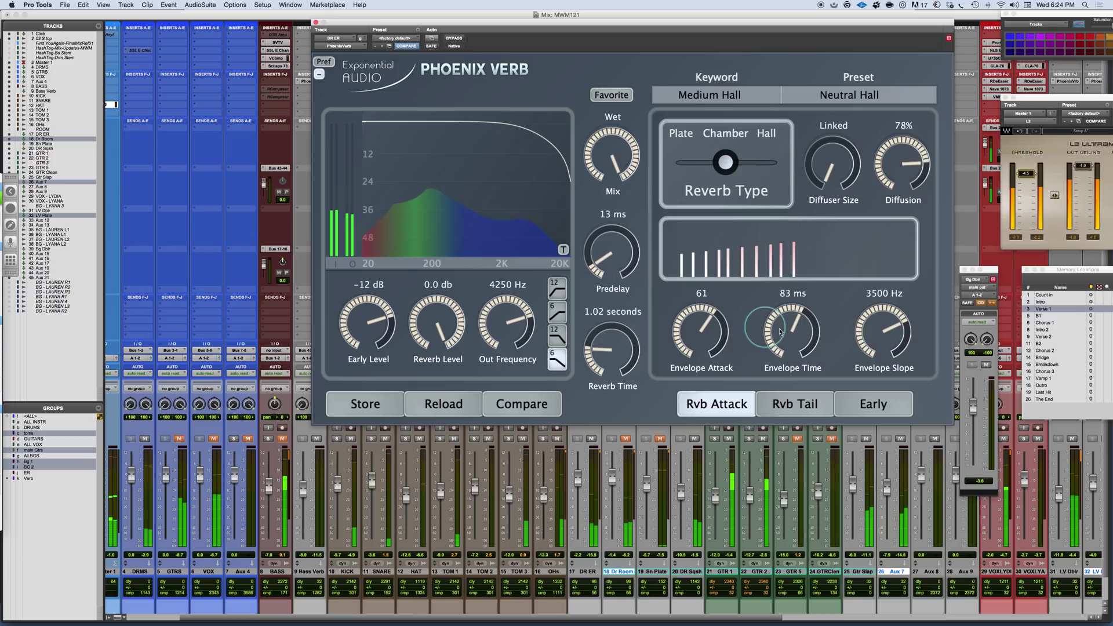
mouse_move(778, 342)
left_mouse_down()
mouse_move(775, 394)
mouse_move(778, 346)
mouse_move(778, 356)
left_mouse_up()
left_click_drag(706, 346, 699, 374)
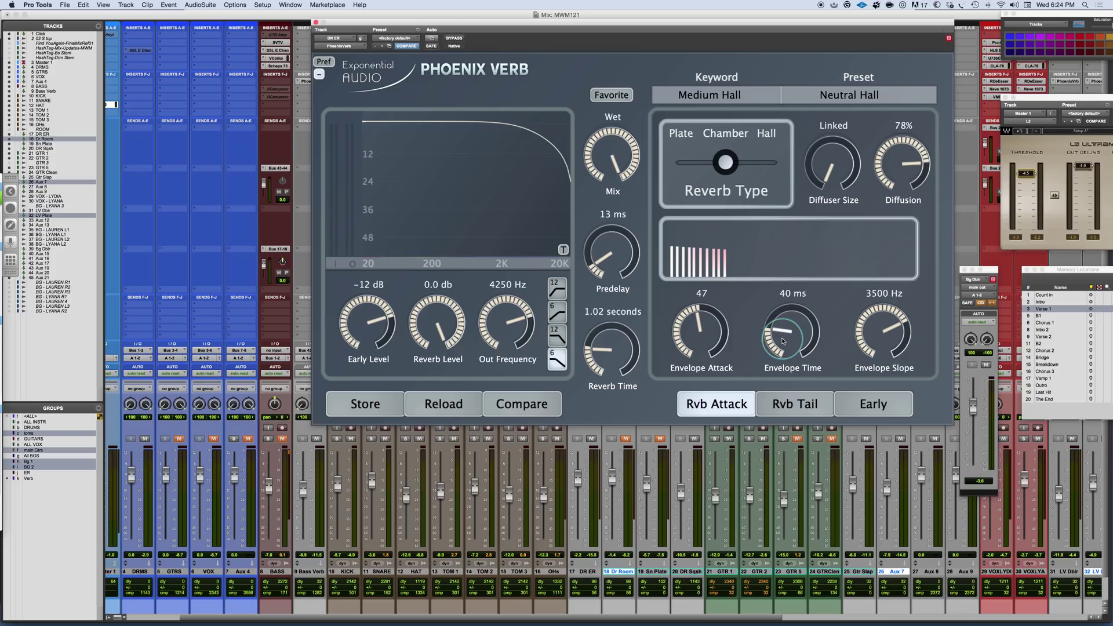
left_click_drag(781, 340, 781, 345)
key("space")
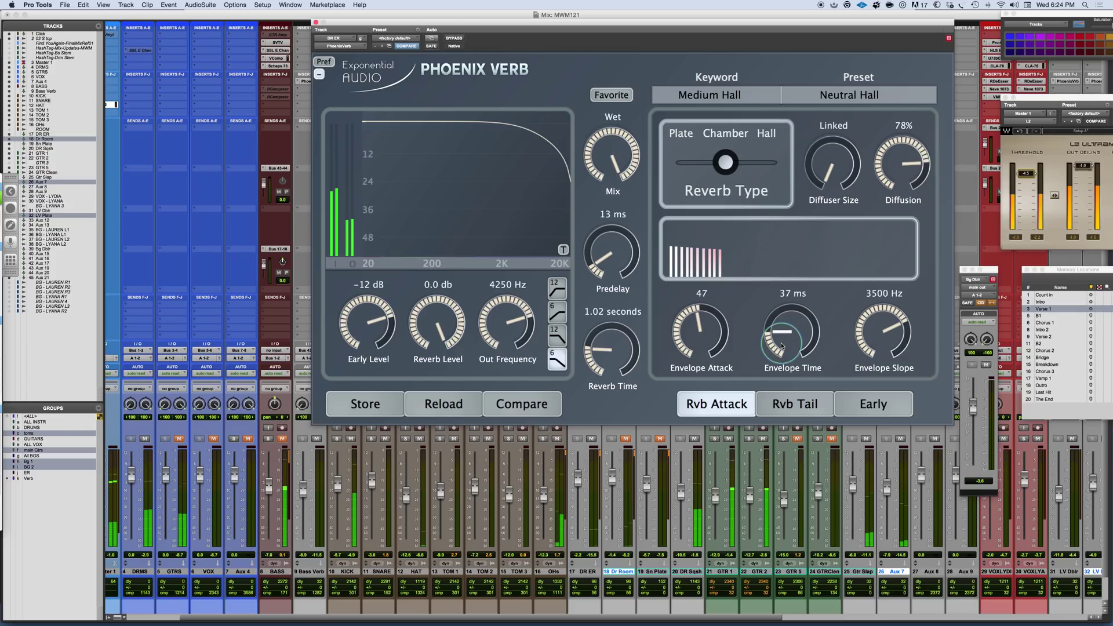
Set the Envelope Slope to 1000 Hz and fine-tune the Envelope Time to 38 ms during playback
left_click_drag(882, 327, 866, 398)
mouse_move(863, 380)
left_mouse_down()
mouse_move(869, 259)
mouse_move(869, 382)
left_mouse_up()
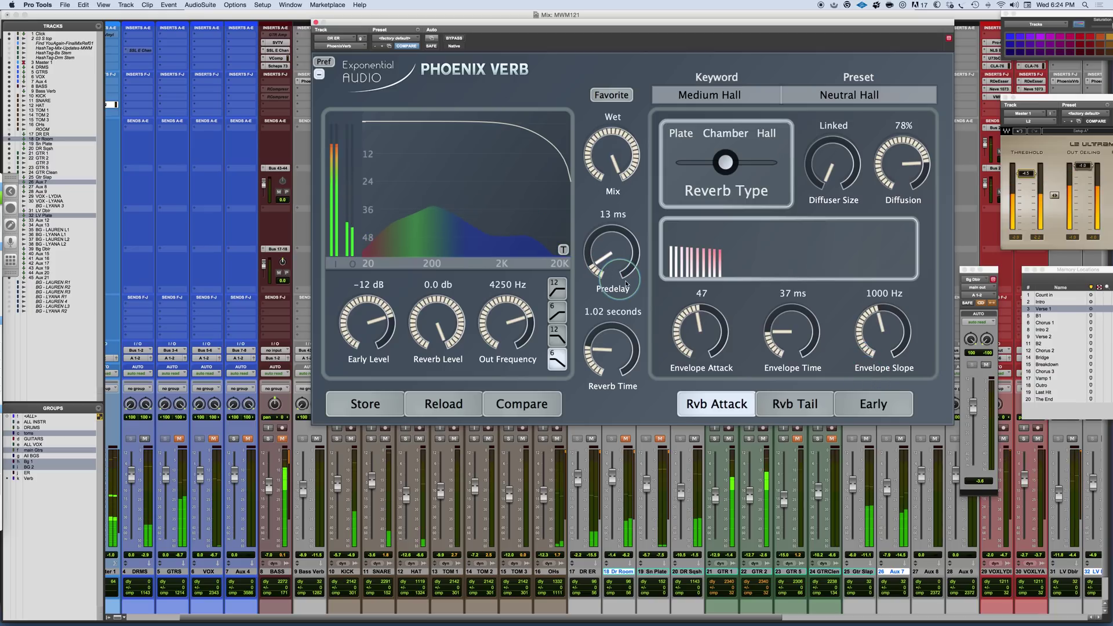
left_click_drag(779, 342, 780, 339)
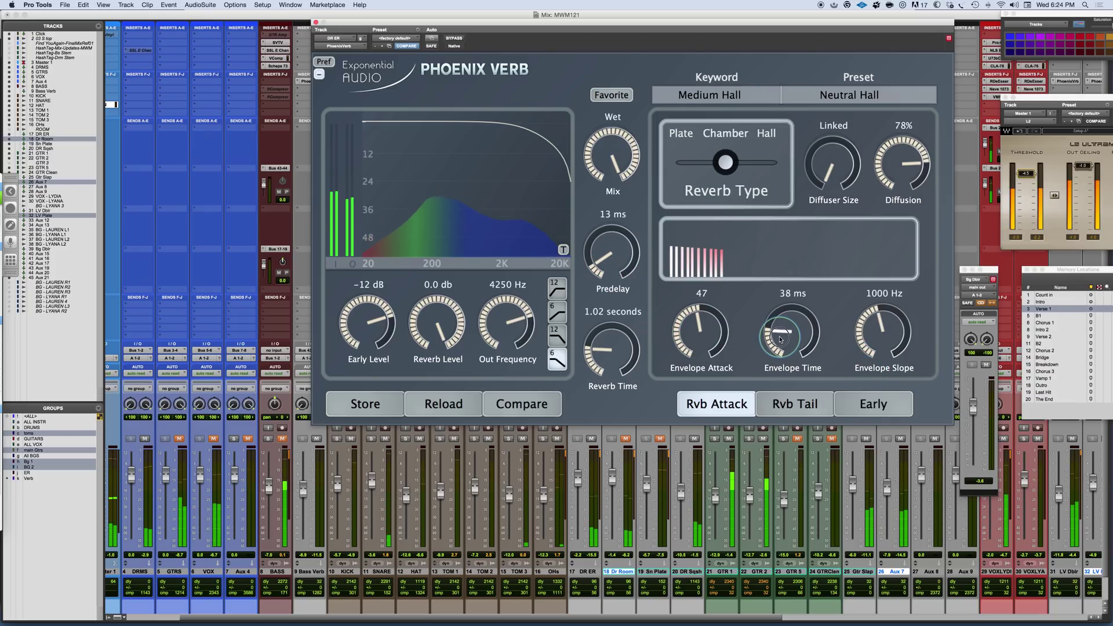
Show the reverb tail settings and set the Reverb Size to 40.0 Meters
left_click(792, 402)
left_click_drag(707, 155, 701, 85)
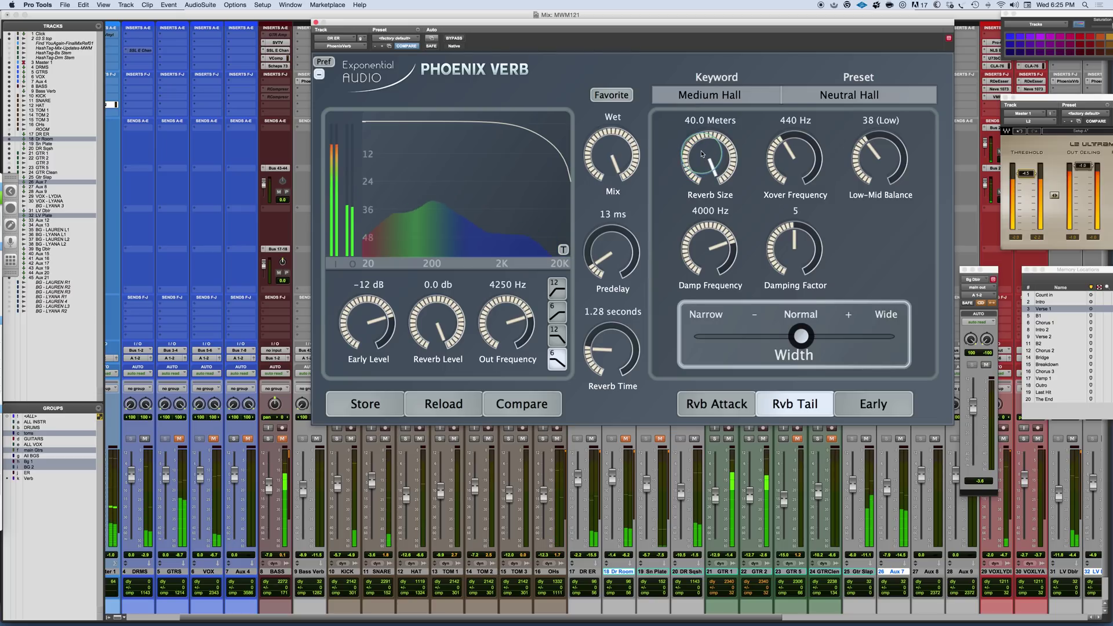
Audition the Reverb Size at 10.0, 30.0 and 33.0 Meters, and settle on 28.0 Meters
left_click_drag(701, 154, 706, 326)
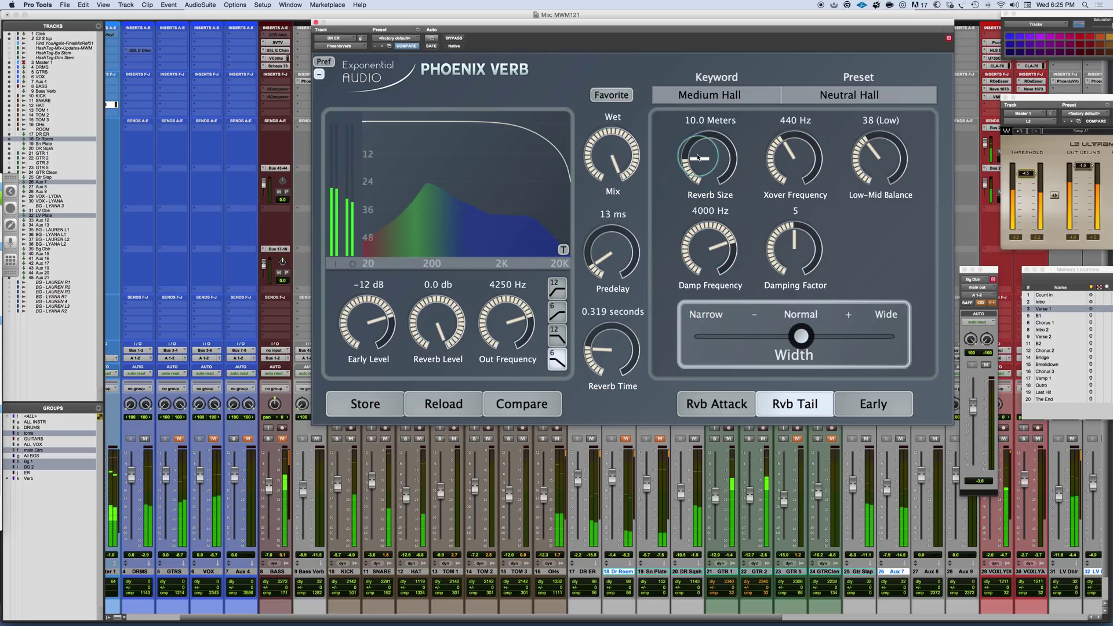
left_click_drag(695, 138, 698, 89)
left_click_drag(702, 157, 702, 149)
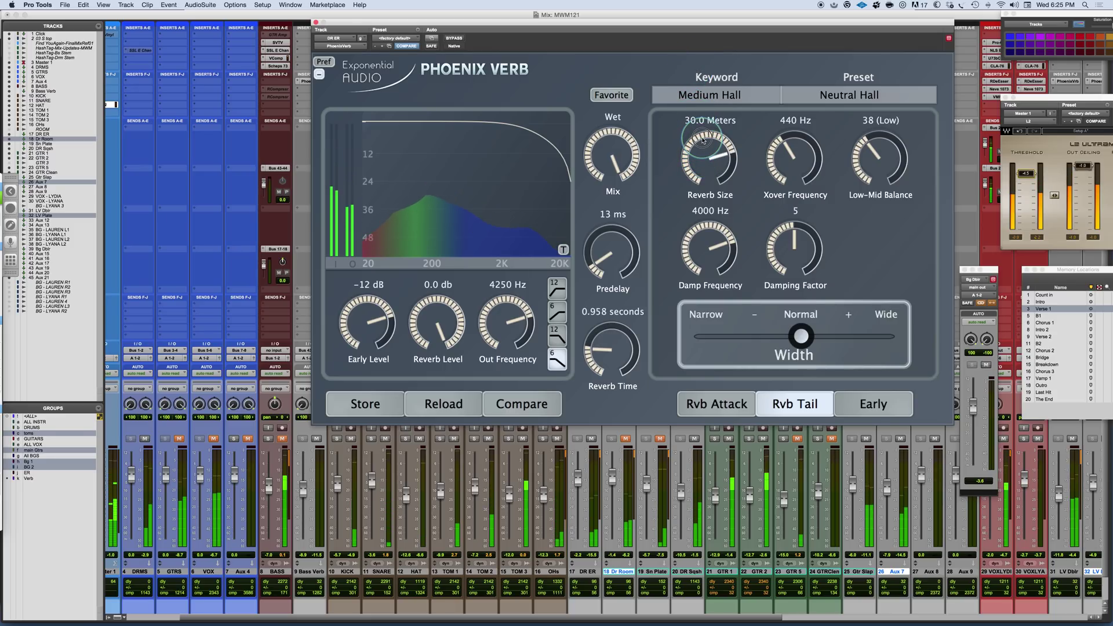
left_click_drag(703, 139, 701, 177)
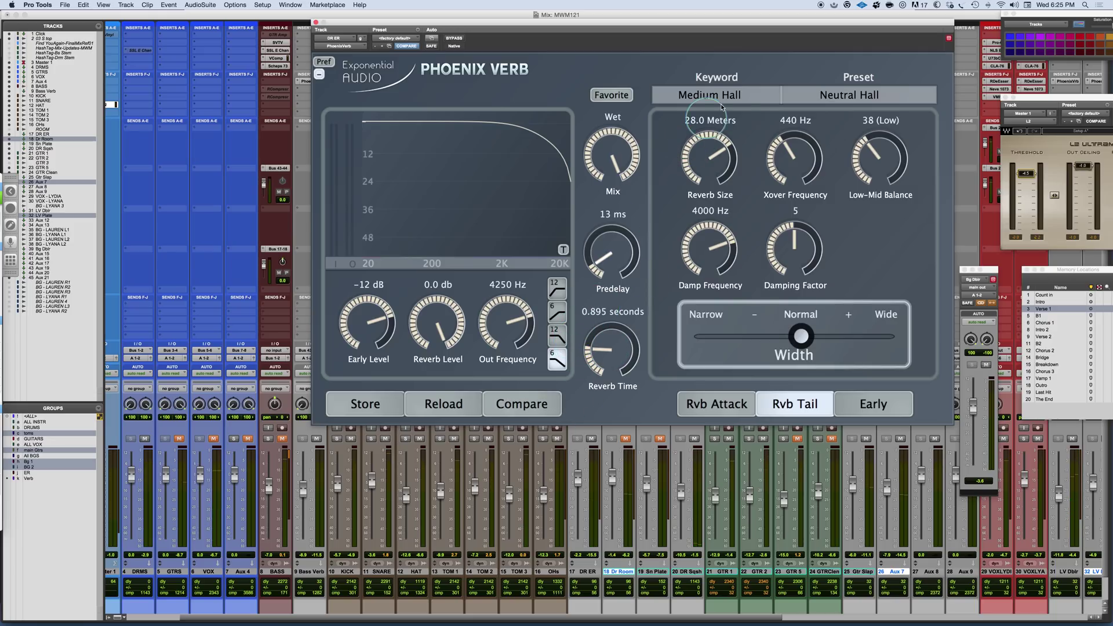
scroll(707, 152, "up", 4)
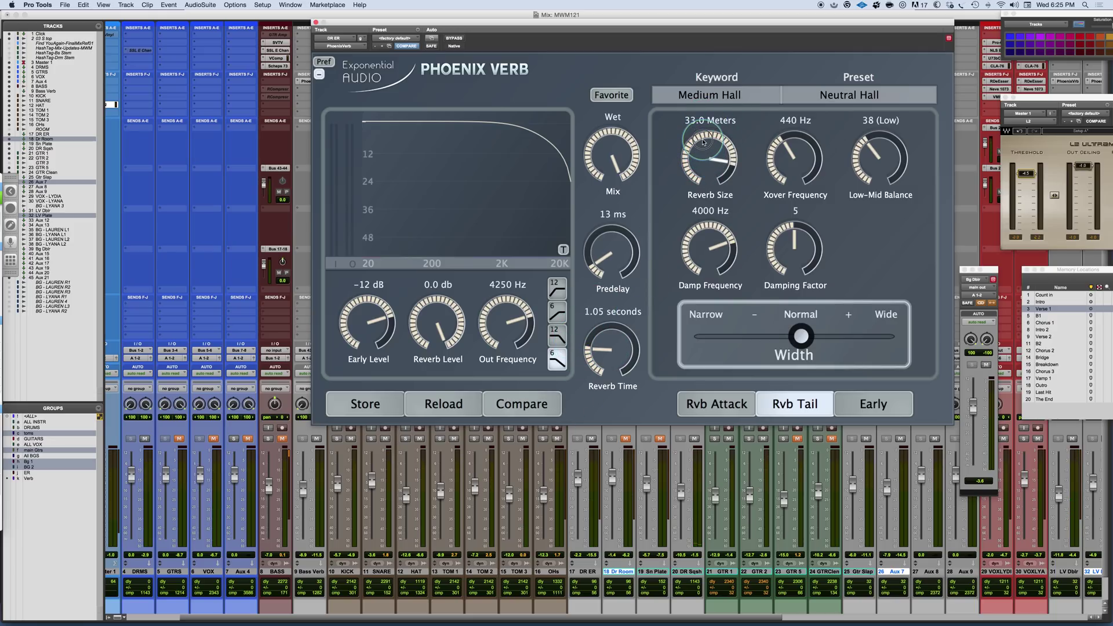
left_click_drag(702, 149, 702, 164)
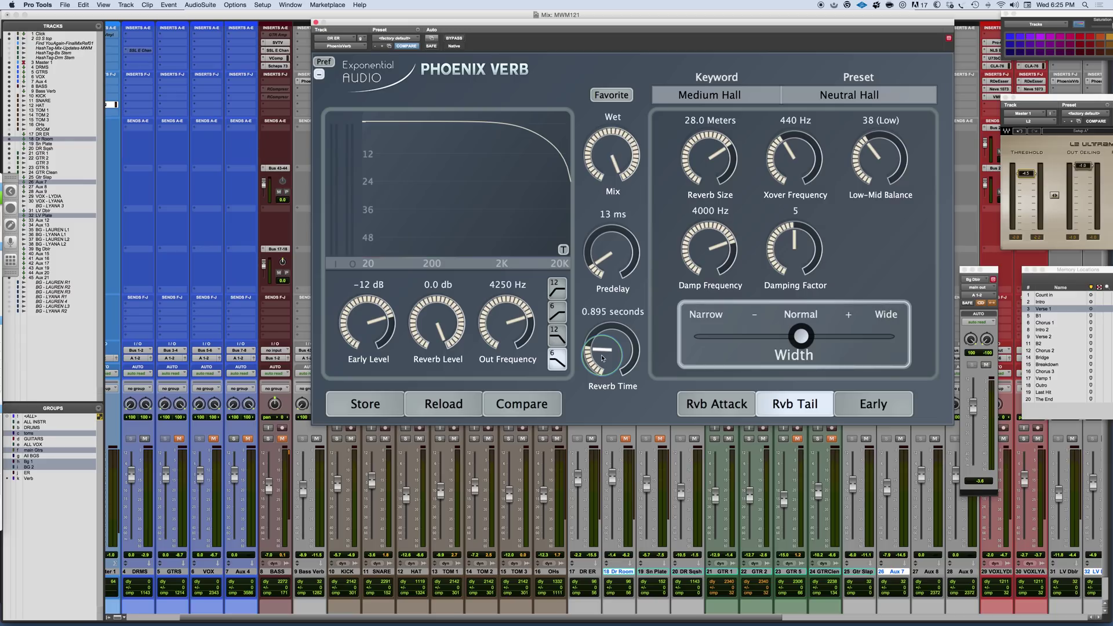
During playback, set the Reverb Time to 0.832 seconds and compare a 0 ms Predelay before restoring it to 13 ms
key("space")
left_click_drag(599, 351, 597, 363)
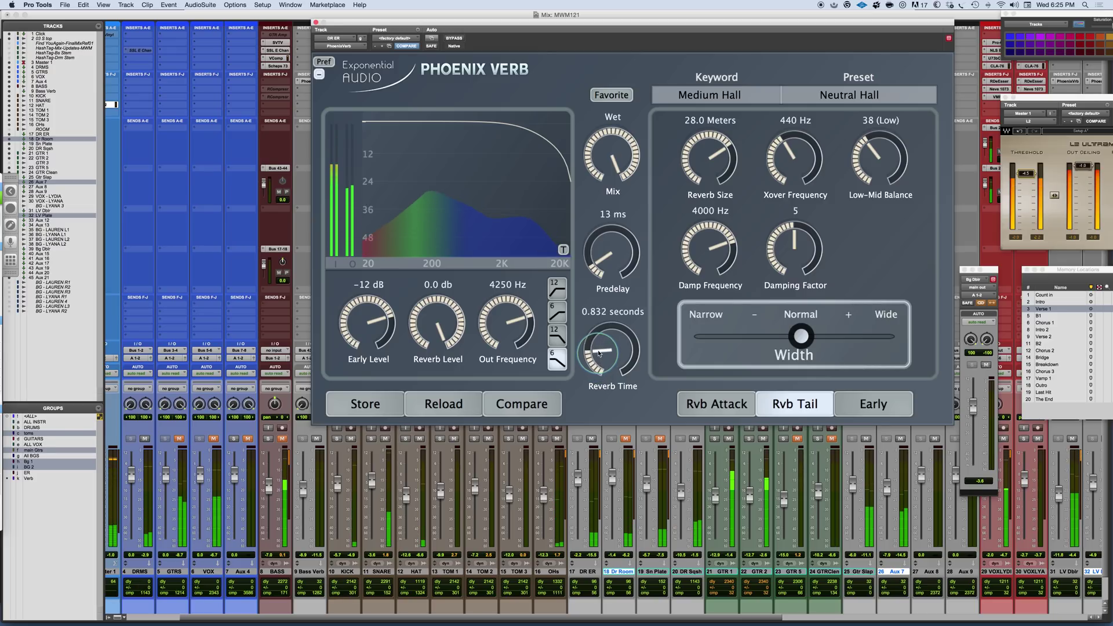
left_click_drag(602, 259, 616, 292)
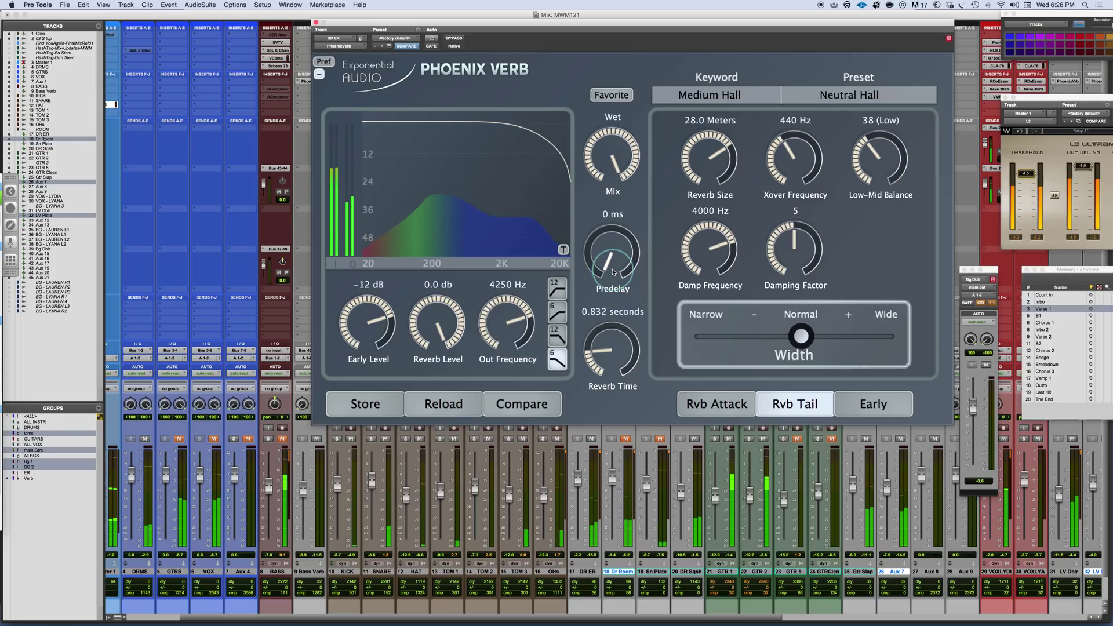
left_click_drag(608, 268, 592, 245)
left_click(823, 347)
left_click_drag(823, 348, 818, 345)
Audition both extremes of the Low-Mid Balance, 100 (High) and 1 (Low), and set it to 39 (Low)
left_click_drag(871, 159, 871, 159)
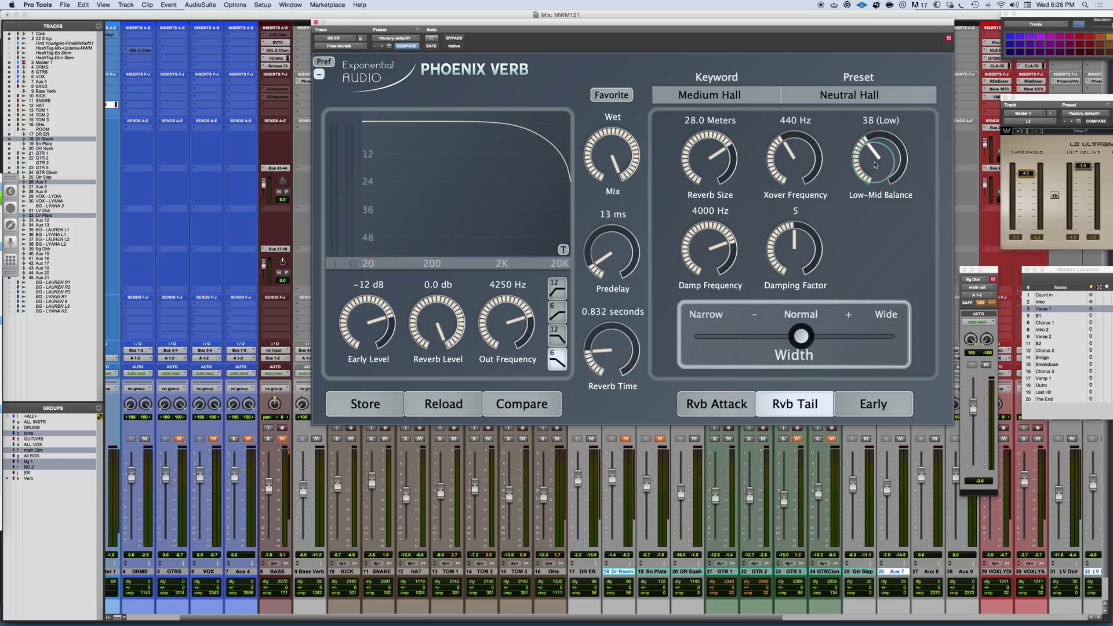
left_click_drag(874, 163, 846, 9)
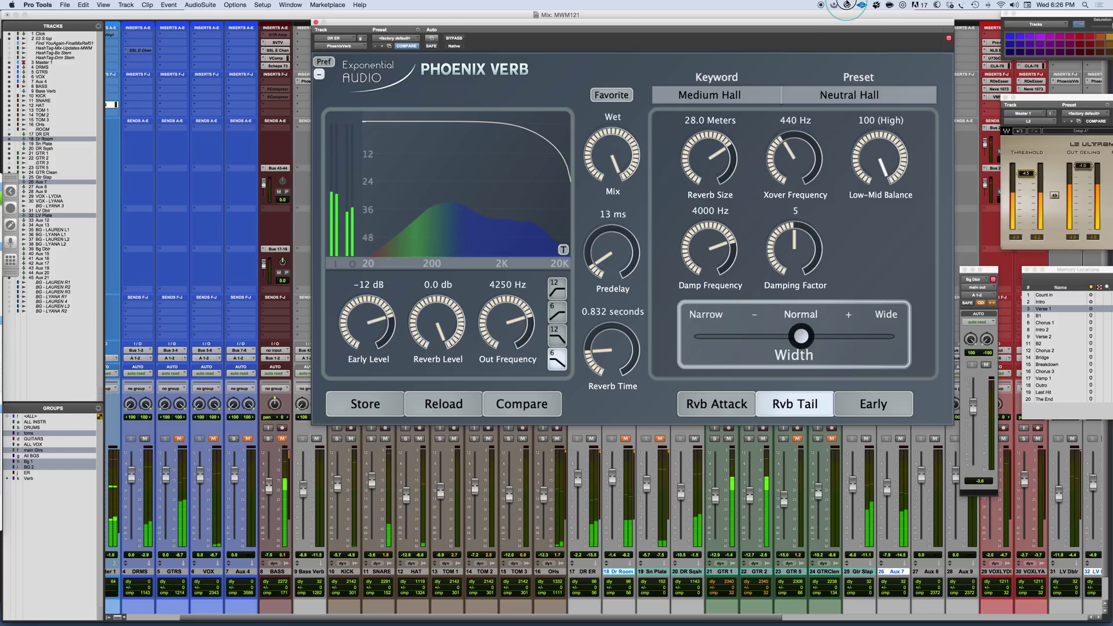
left_click_drag(846, 7, 859, 244)
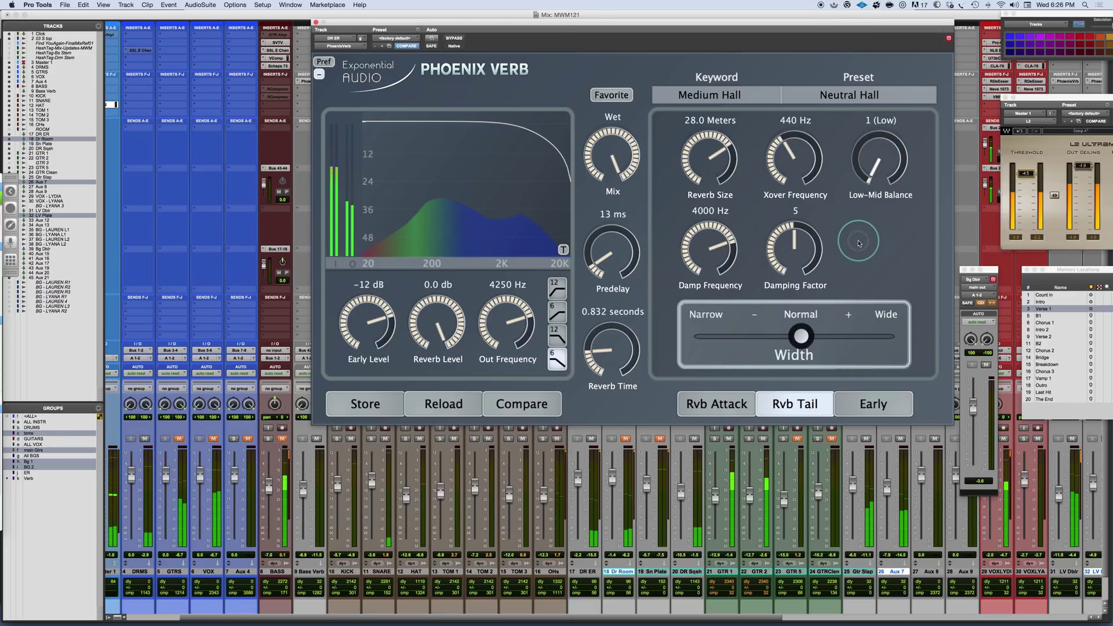
left_click_drag(854, 234, 829, 159)
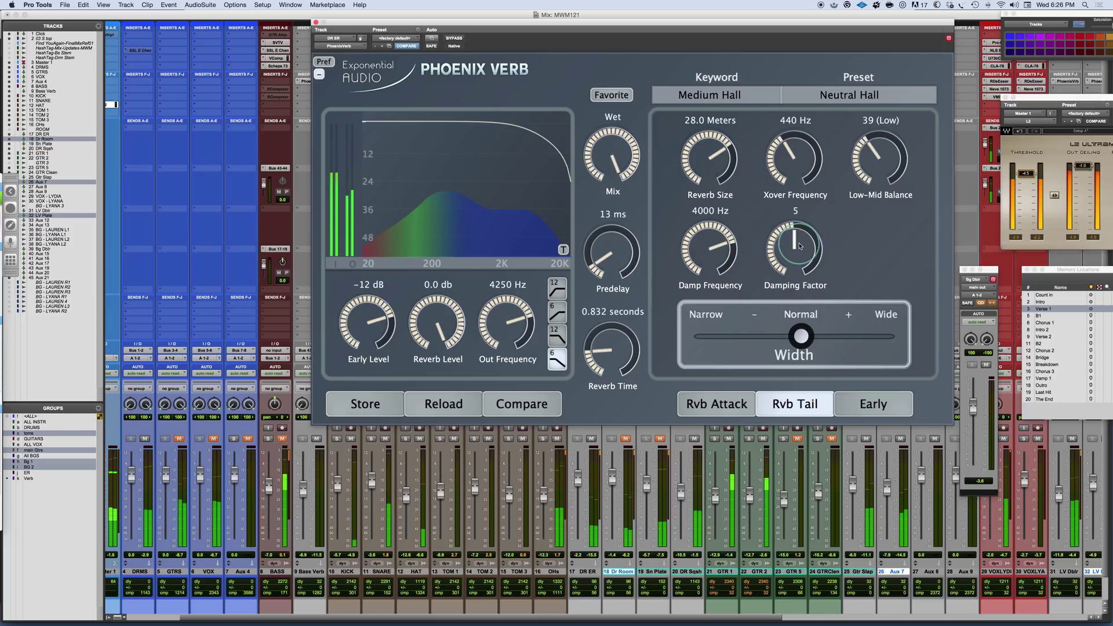
Audition the Darkest damping at 750 Hz, then set the Damp Frequency to 2000 Hz and the Damping Factor to 5
left_click_drag(781, 277, 782, 386)
left_click_drag(689, 245, 704, 322)
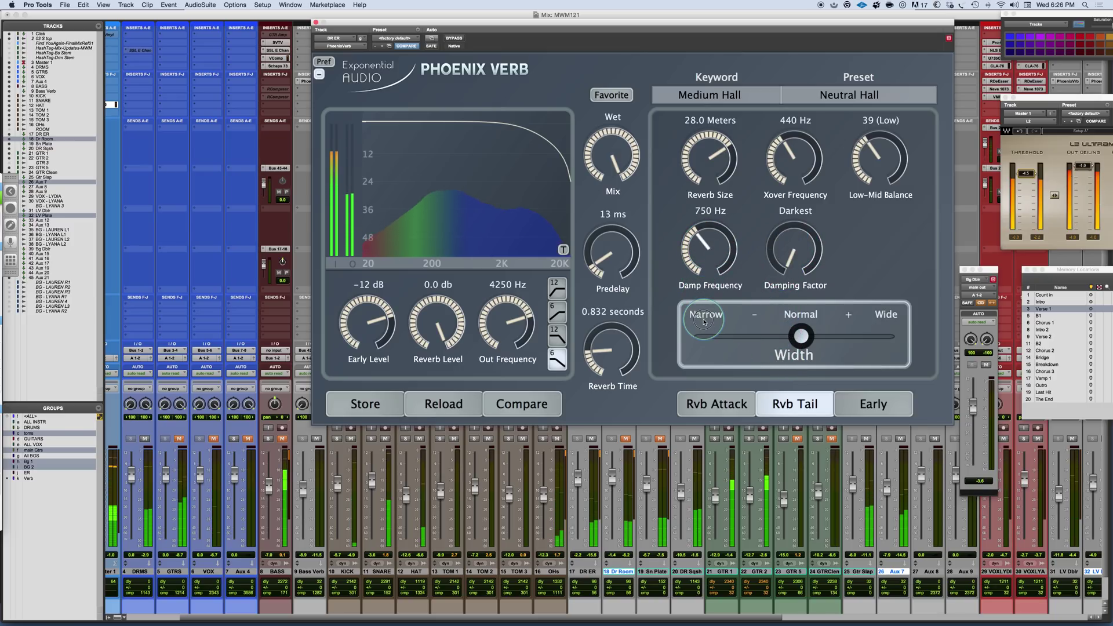
left_click_drag(787, 272, 771, 15)
left_click_drag(701, 252, 697, 207)
left_click_drag(793, 244, 787, 349)
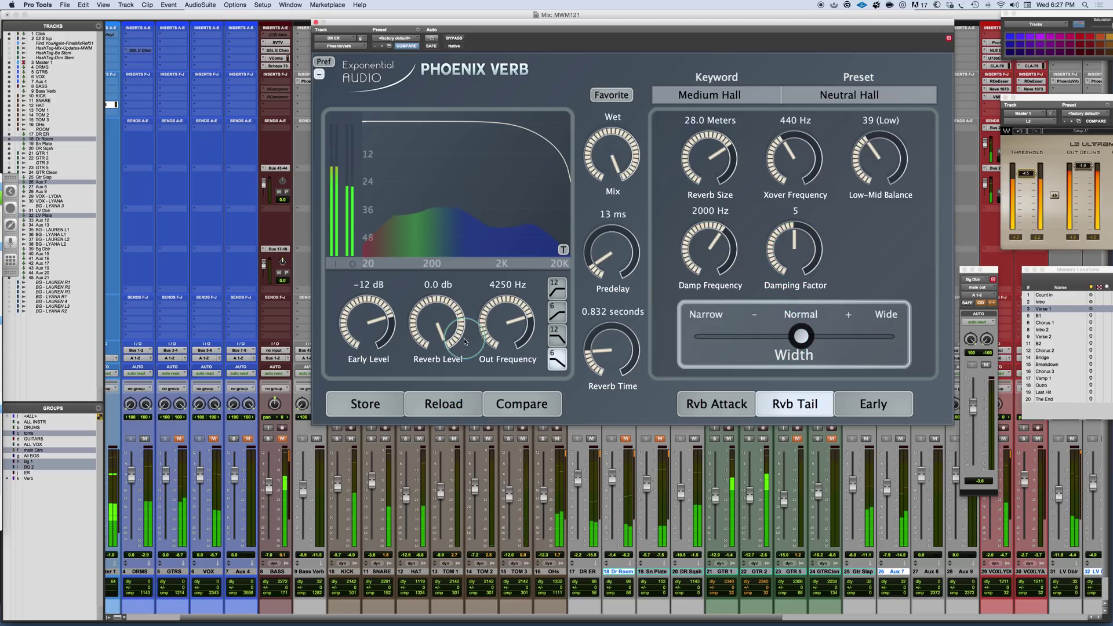
Set the Out Frequency to 3500 Hz with the 12 dB low-pass slope and stop playback
left_click_drag(510, 324, 493, 327)
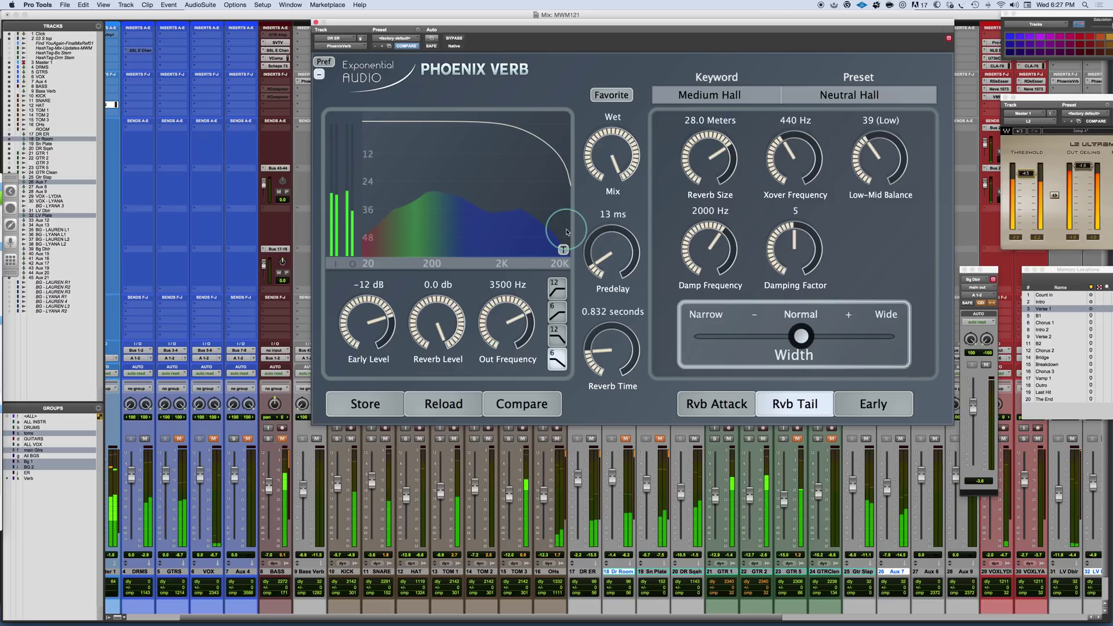
left_click(557, 340)
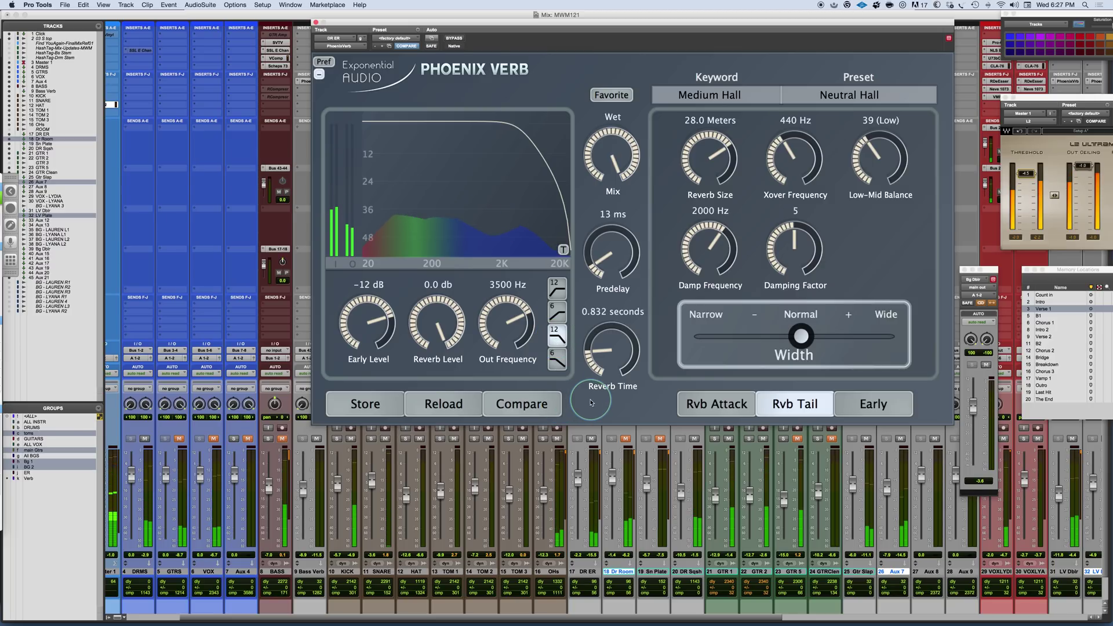
key("space")
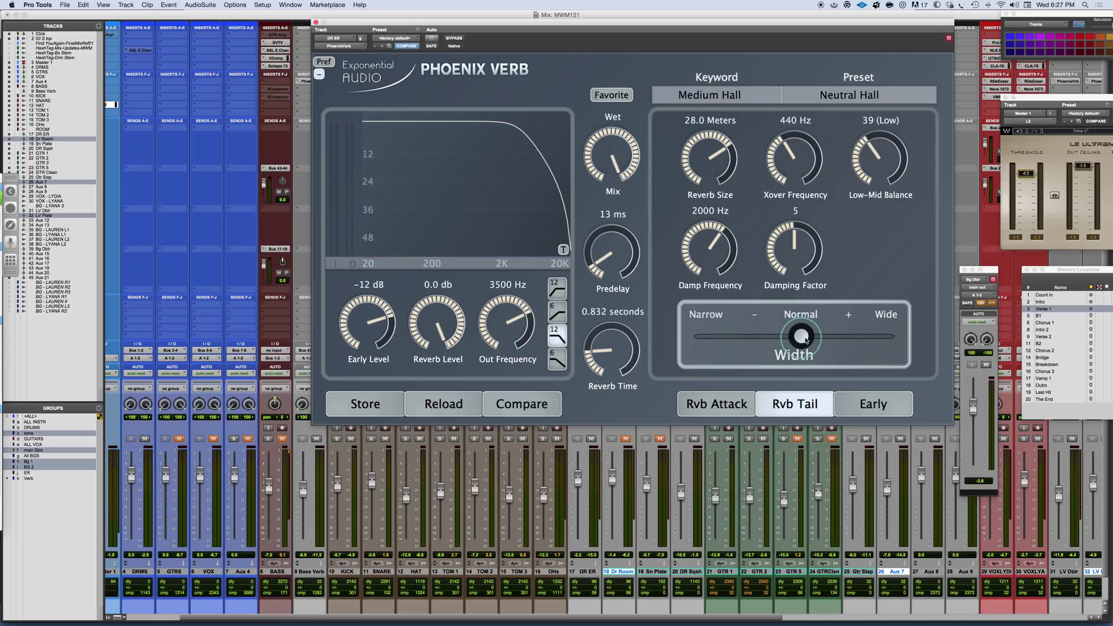
Resume playback and compare the reverb Width at Narrow, Normal, + and Wide, ending at Wide
key("space")
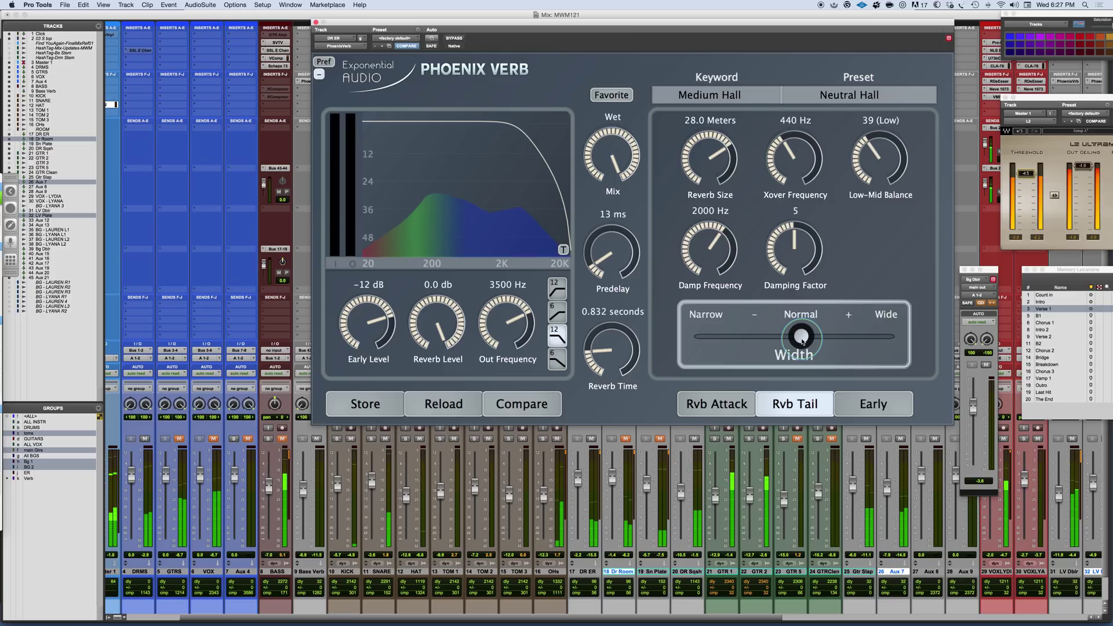
left_click(694, 345)
left_click(672, 339)
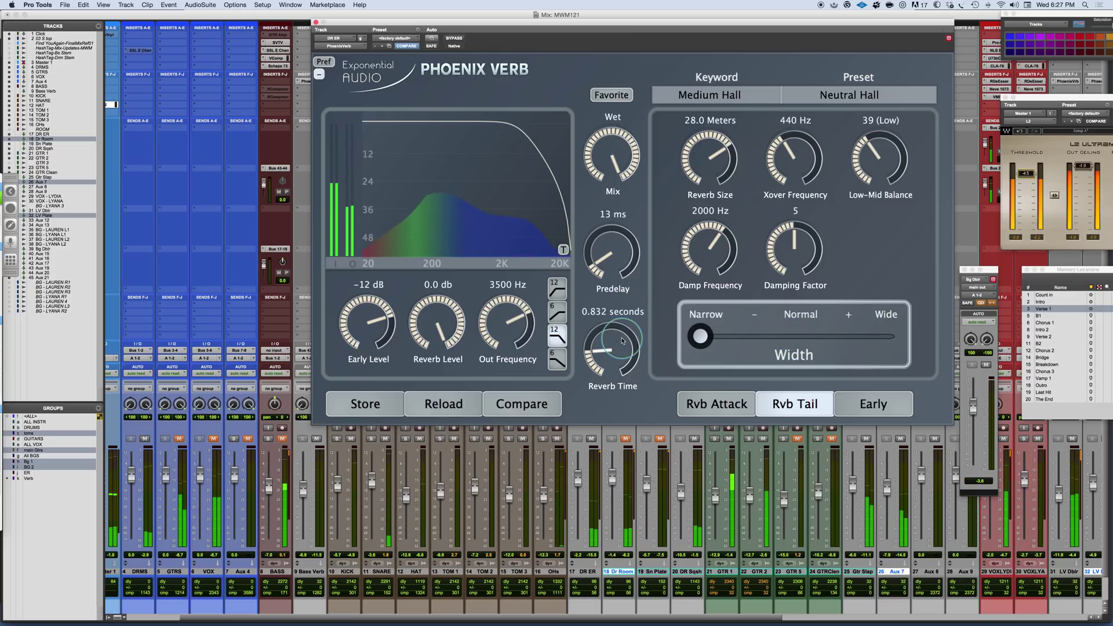
left_click_drag(685, 339, 905, 334)
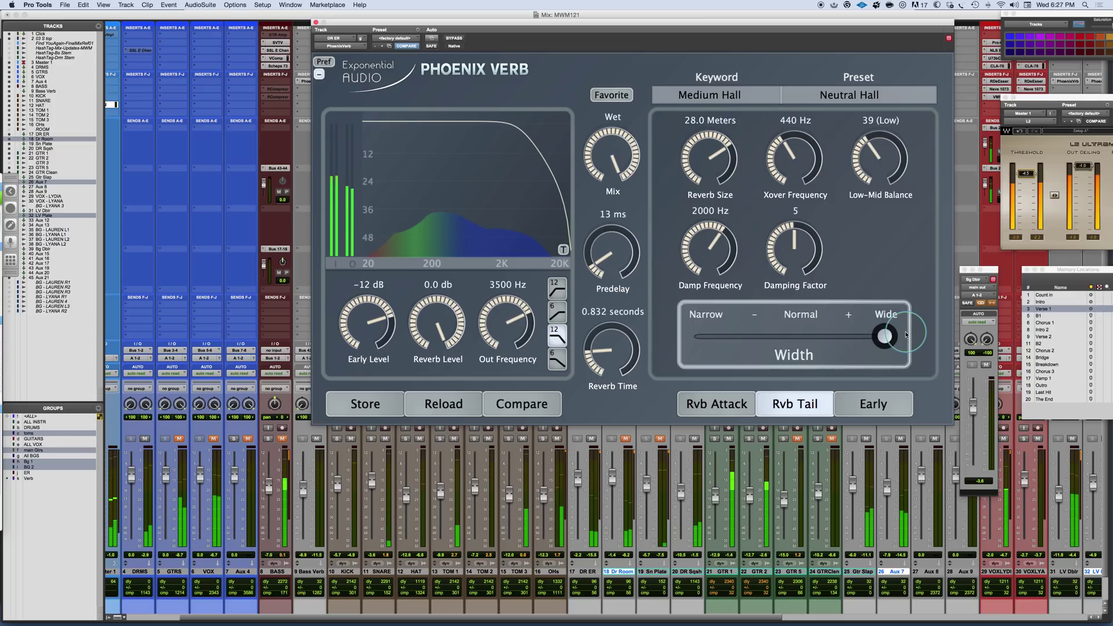
left_click_drag(894, 335, 817, 340)
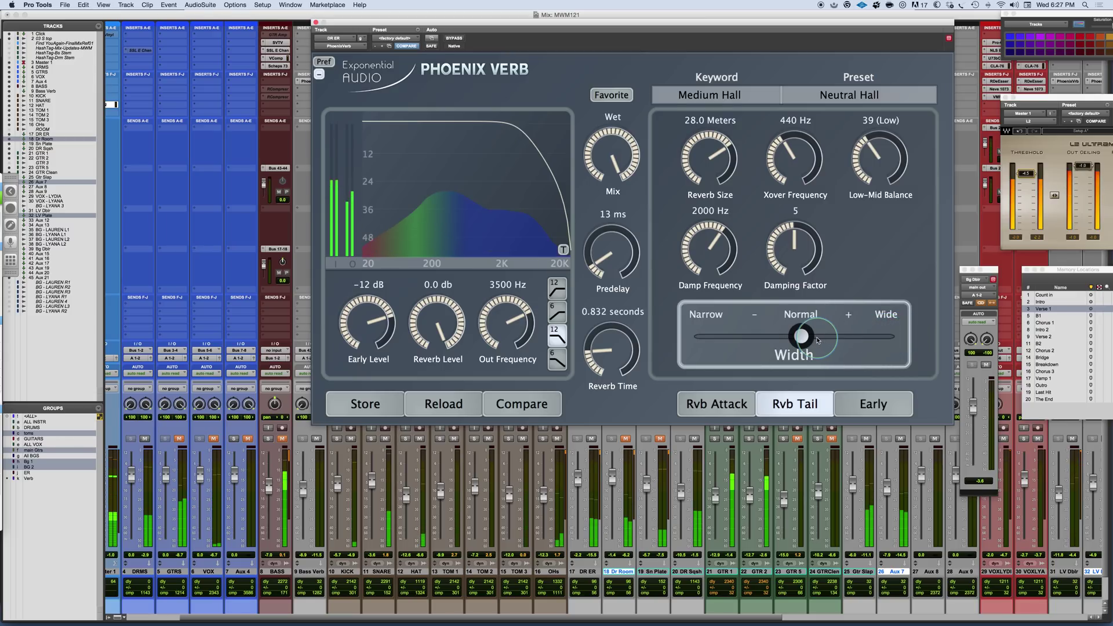
left_click(844, 337)
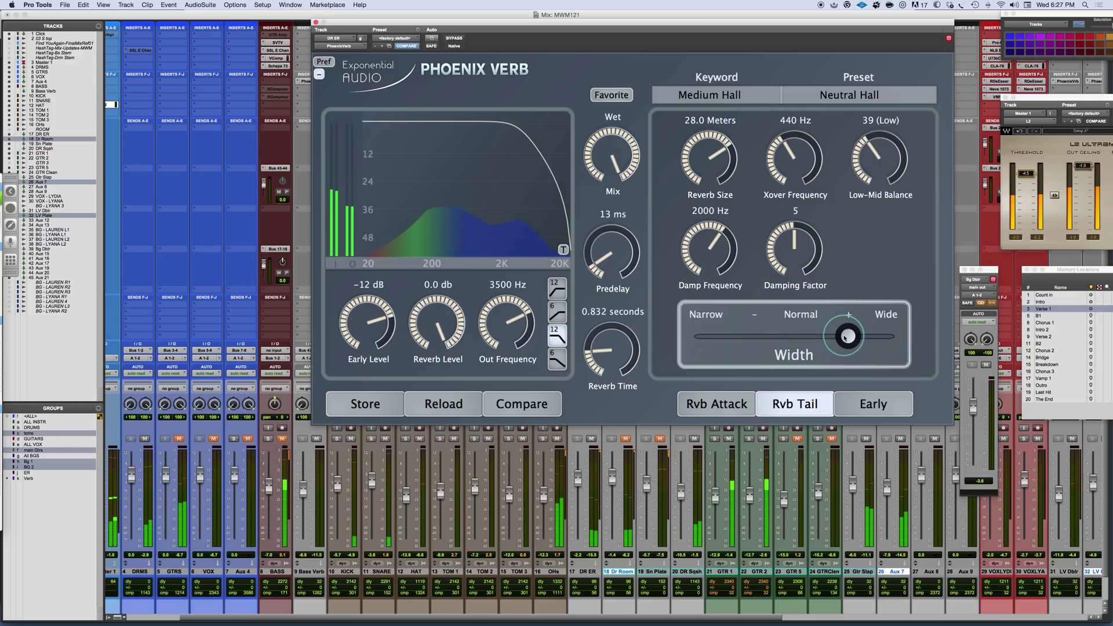
left_click_drag(846, 337, 904, 333)
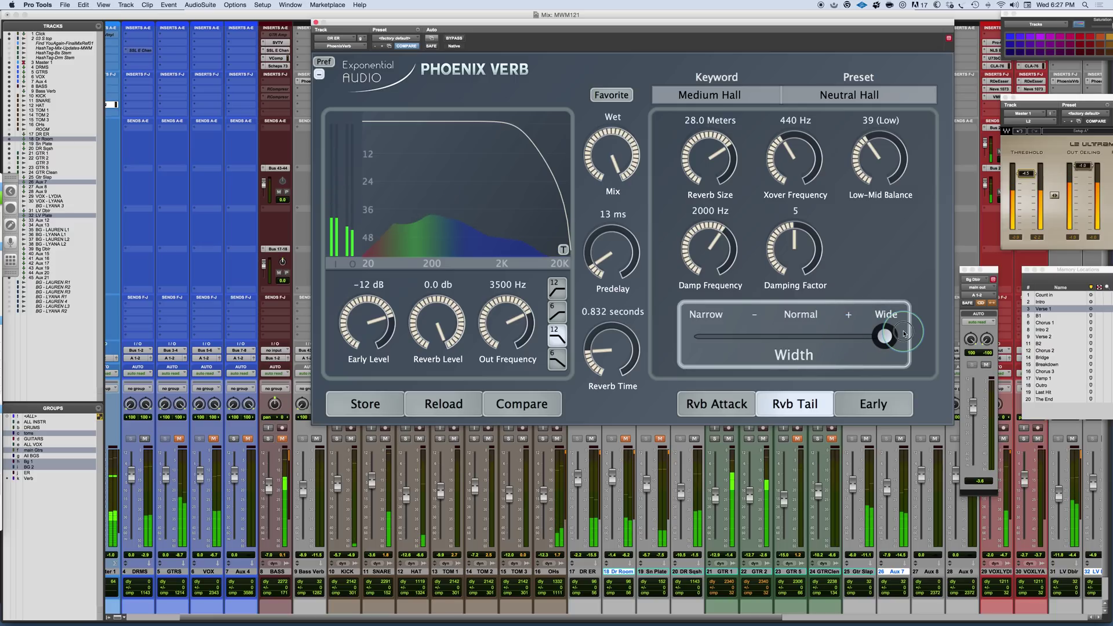
Unmute the GTRS track and nudge the DR ER and GTR 2 faders to hear the wide reverb in the mix
left_click(183, 439)
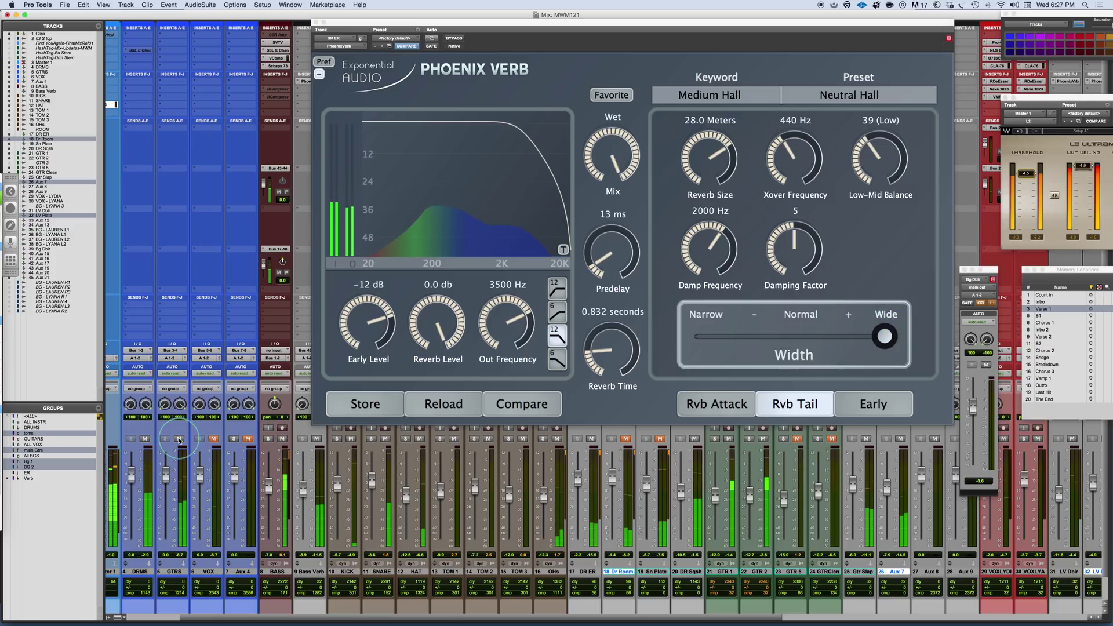
left_click(873, 330)
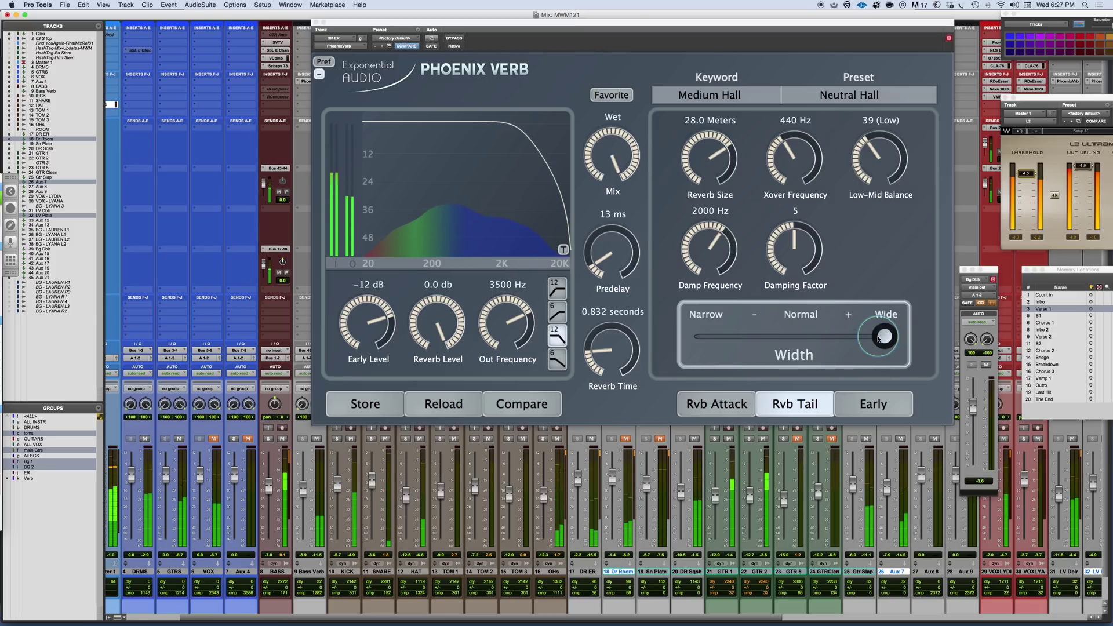
left_click_drag(573, 483, 574, 479)
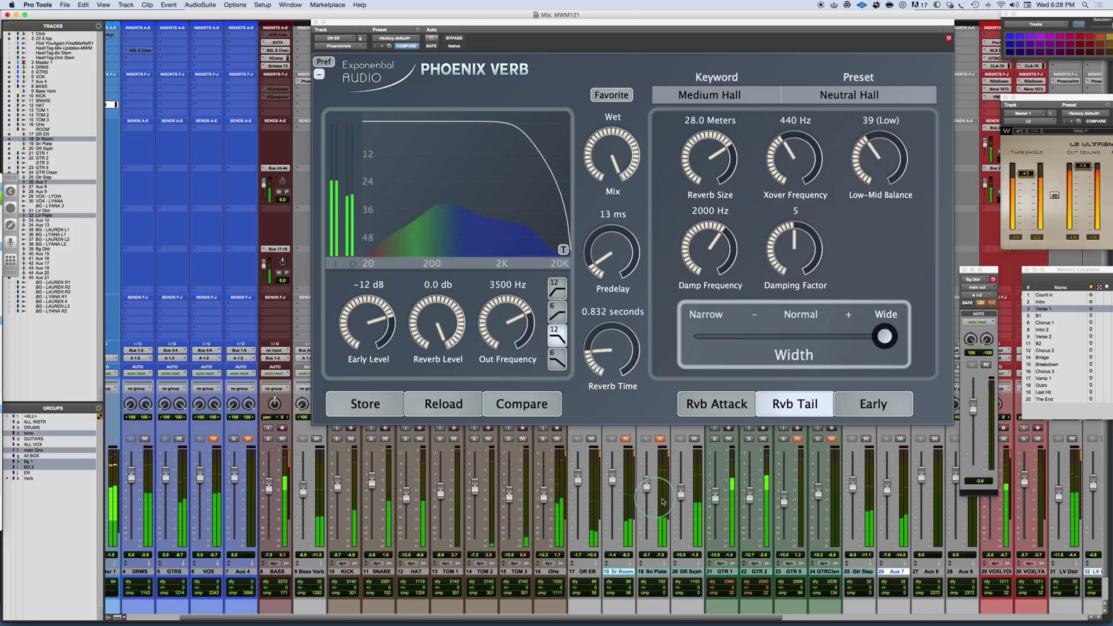
left_click_drag(751, 502, 750, 503)
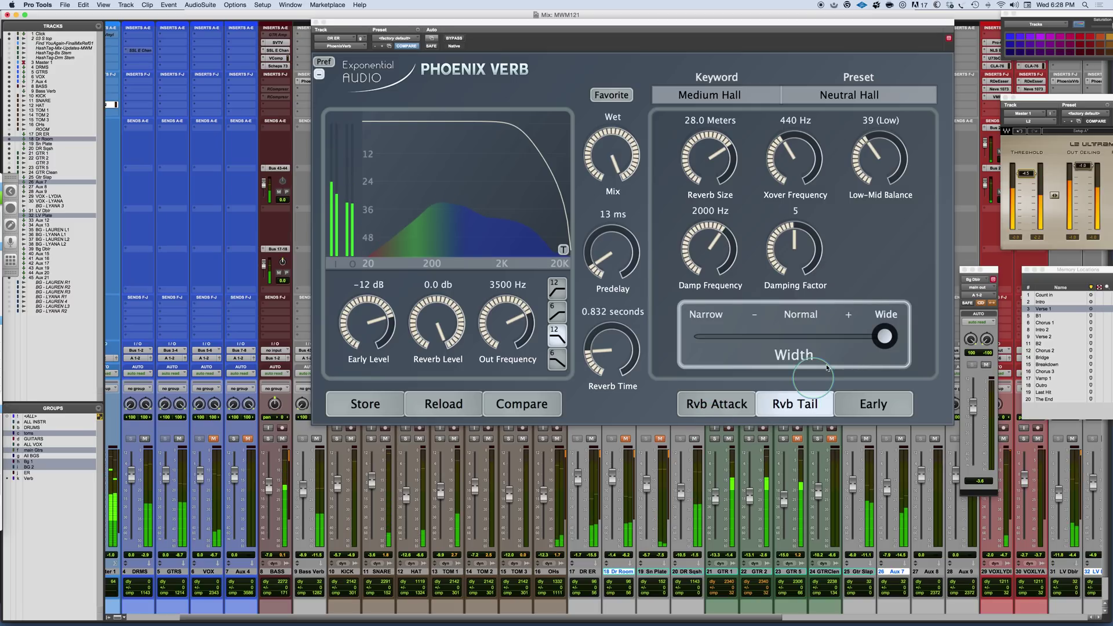
Return the reverb Width to Normal
left_click(840, 333)
left_click_drag(840, 334, 807, 333)
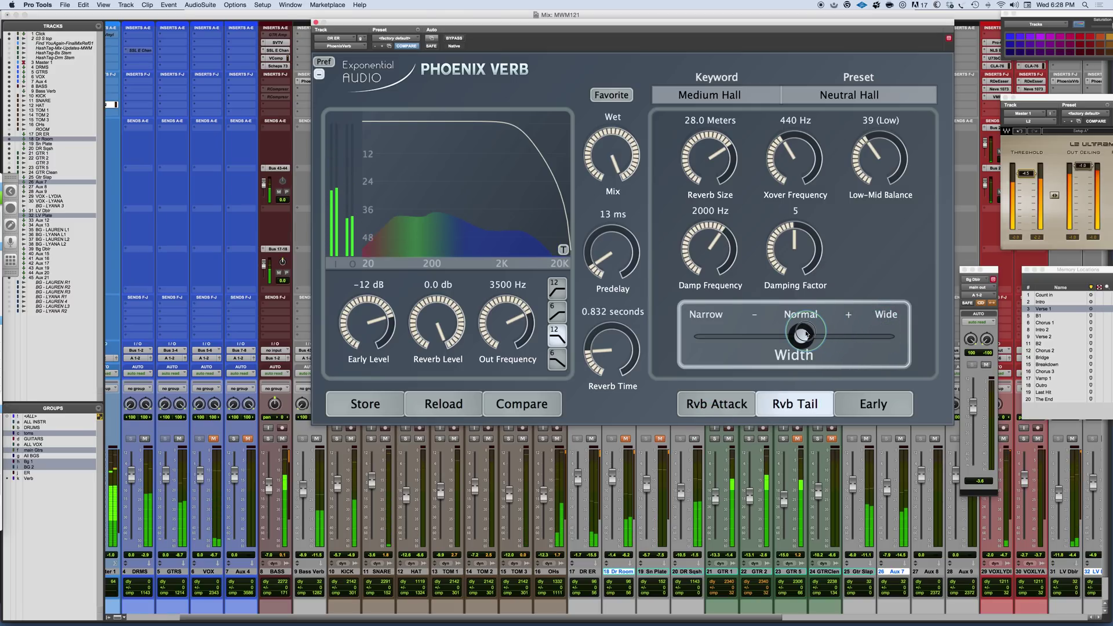
mouse_move(807, 335)
left_mouse_down()
mouse_move(850, 335)
mouse_move(815, 333)
left_mouse_up()
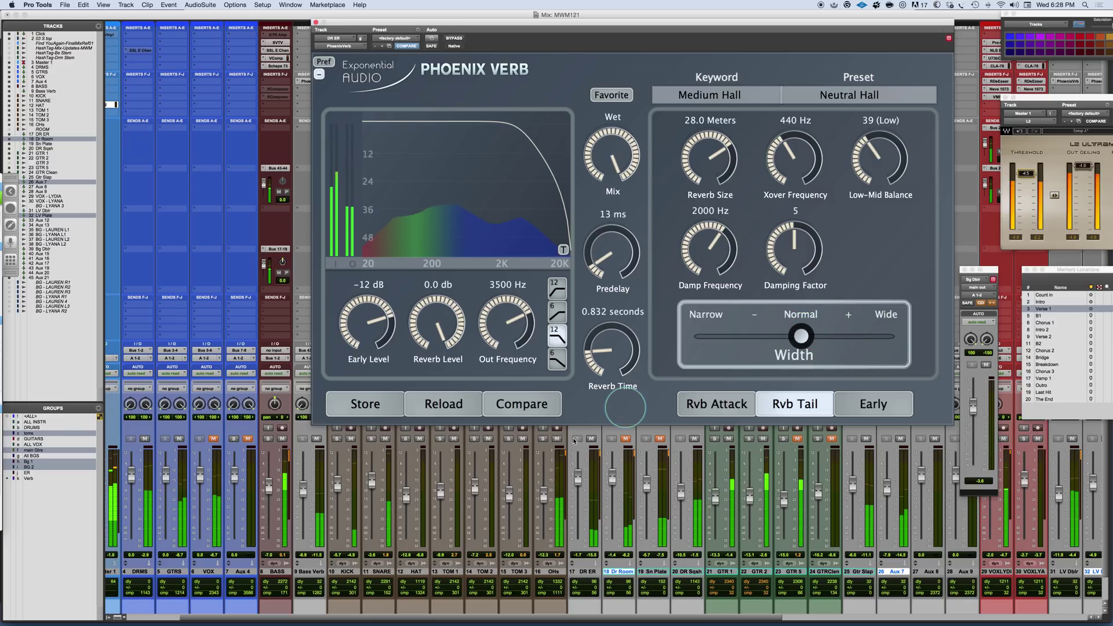
Mute the GTR 1 and GTR 2 tracks, raise the DR ER fader slightly, and reposition the Phoenix Verb window
left_click(725, 437)
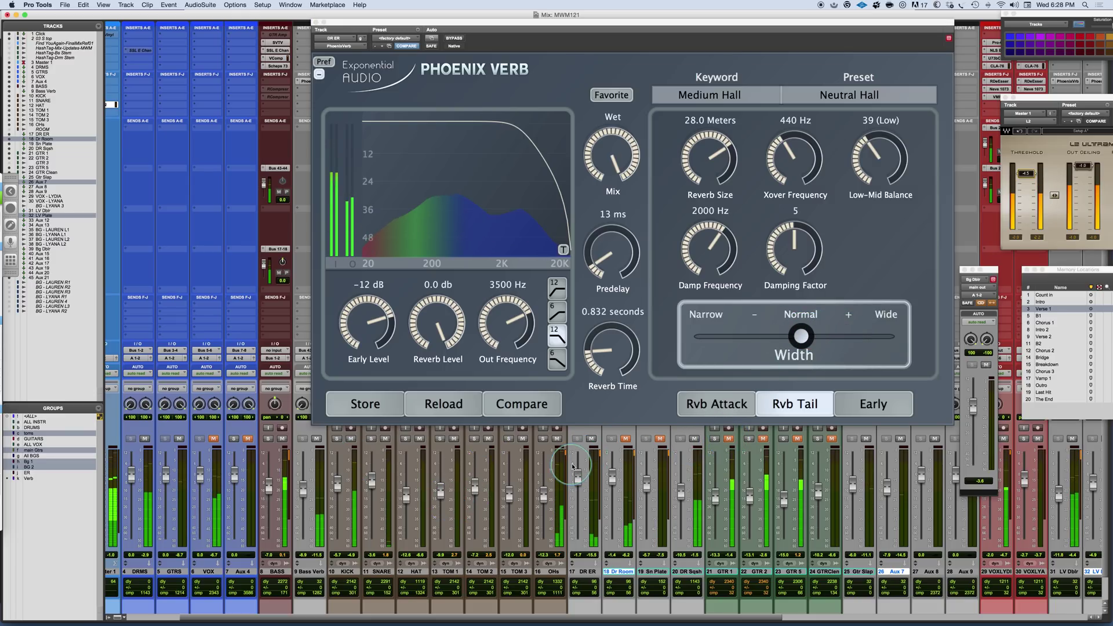
left_click_drag(578, 480, 577, 476)
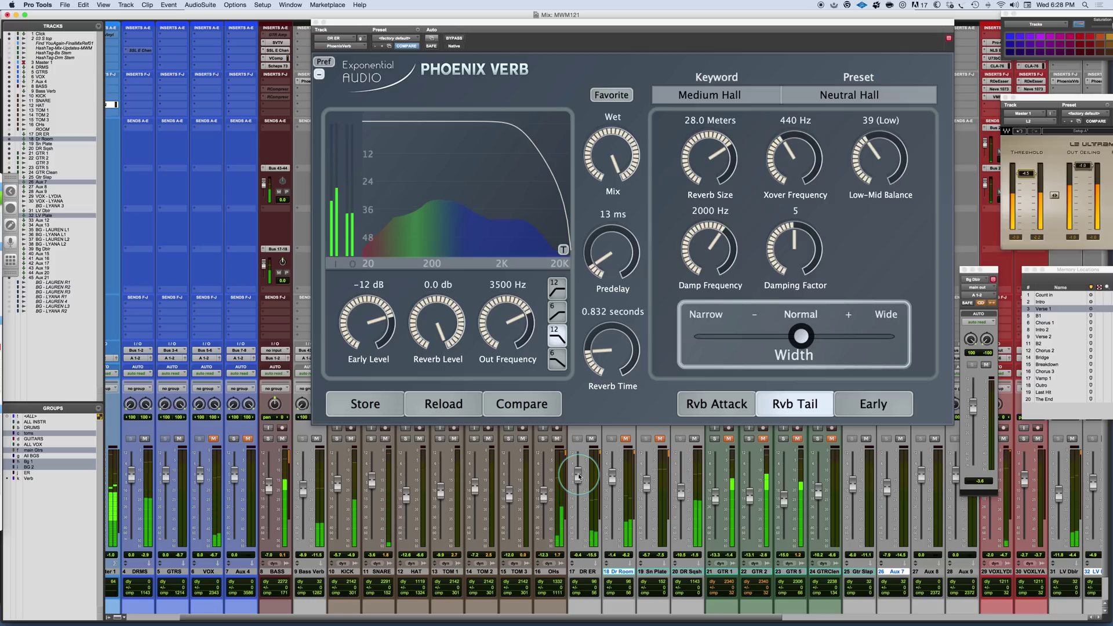
left_click(800, 338)
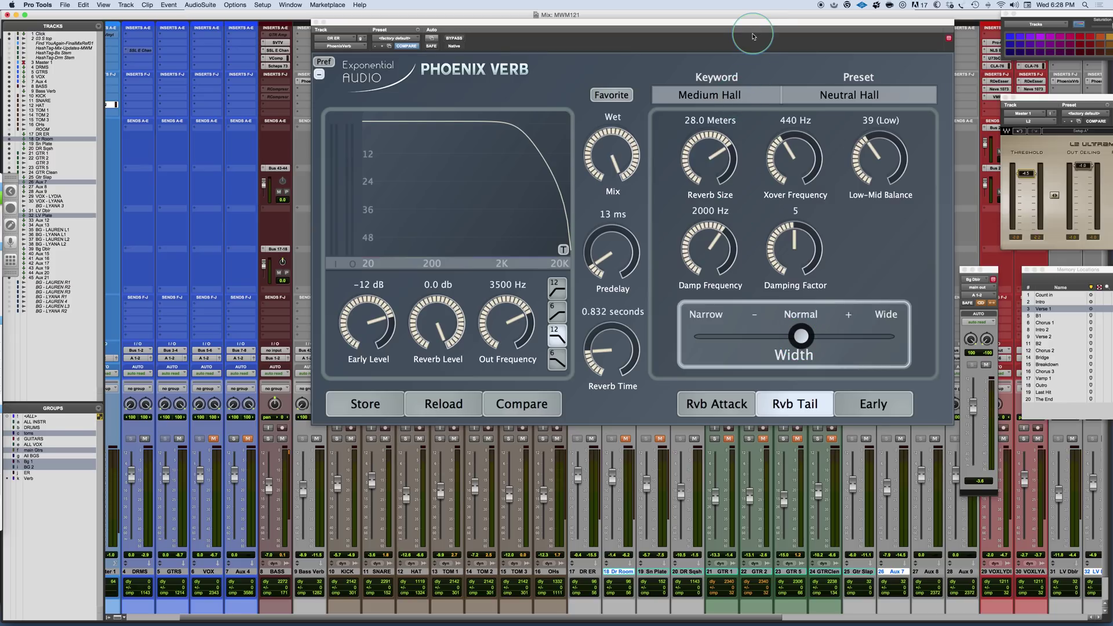
left_click_drag(758, 22, 729, 65)
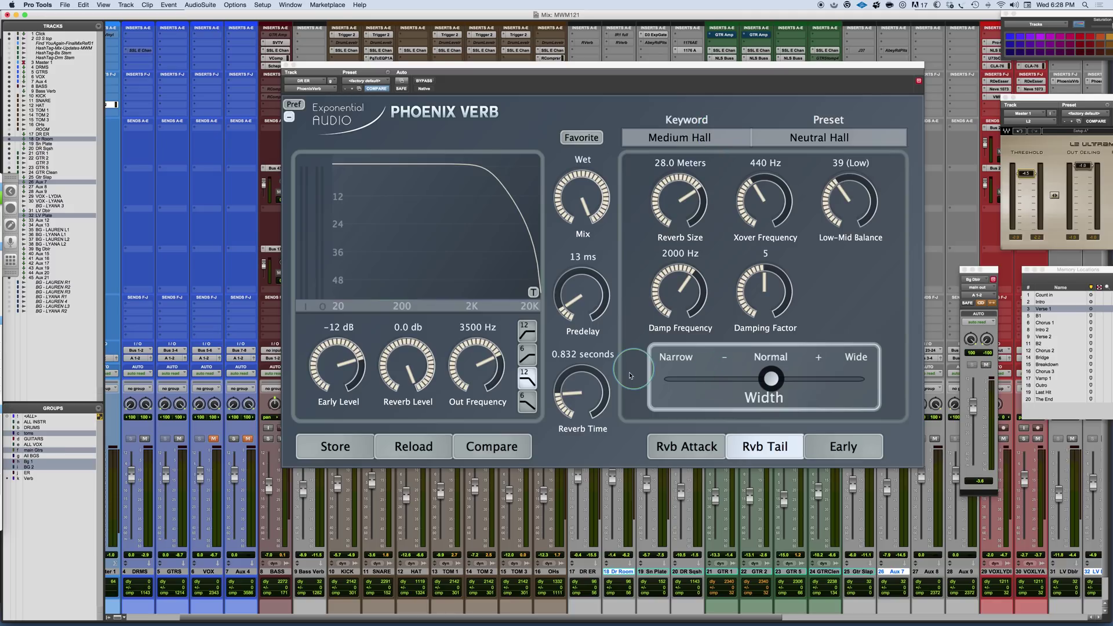